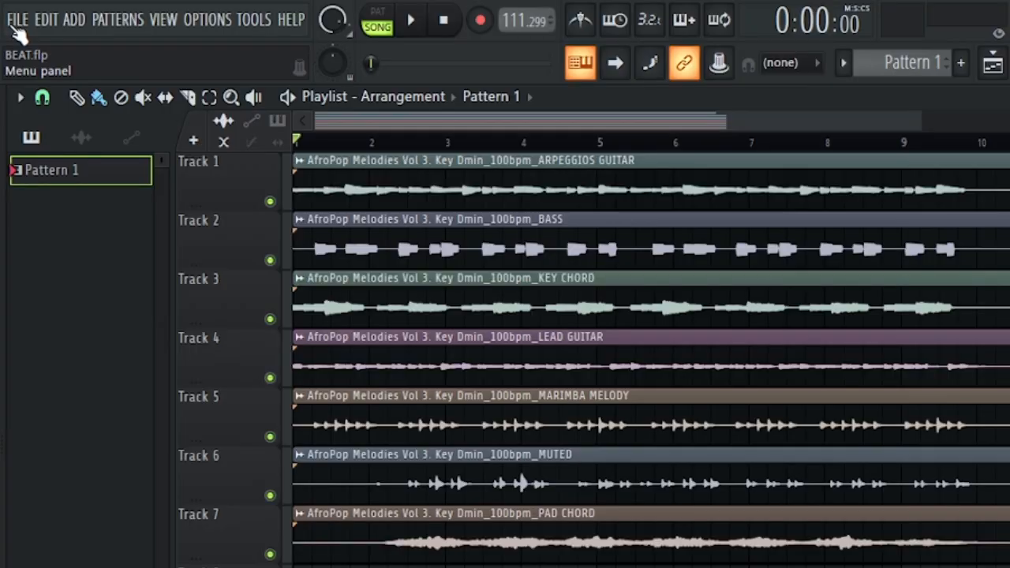
Step: Create a new project from the Empty template
left_click(16, 20)
mouse_move(48, 71)
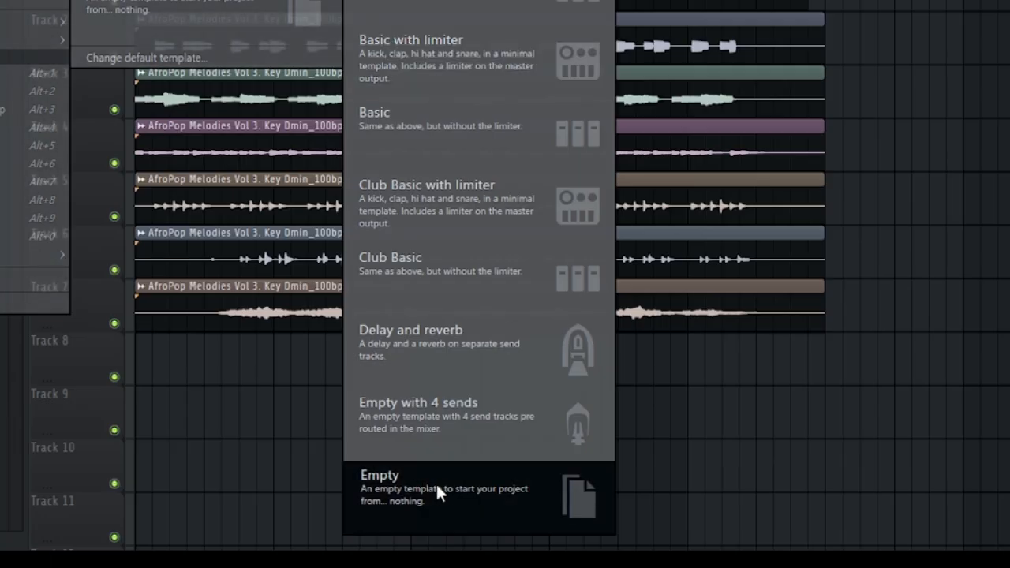
left_click(437, 485)
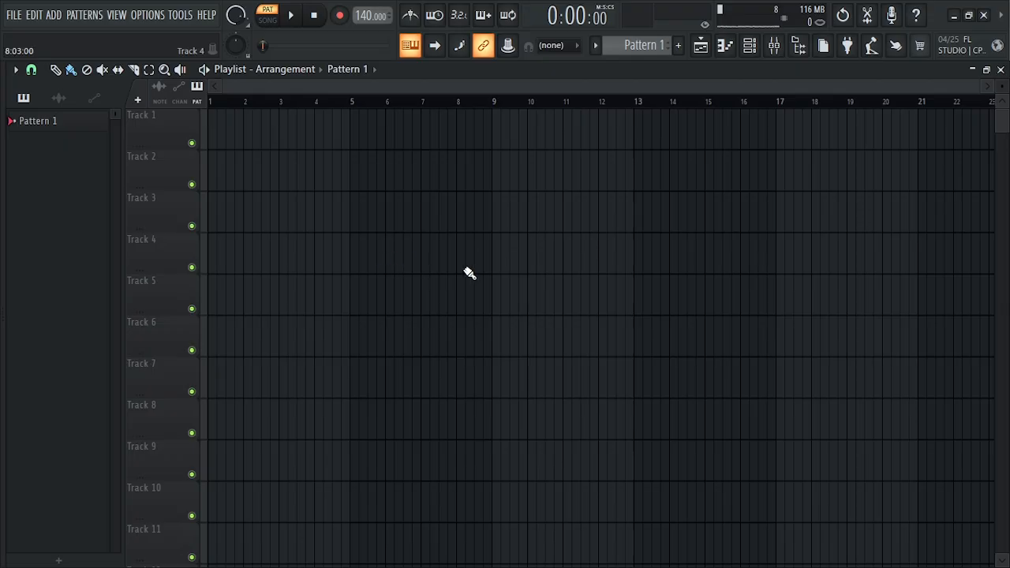
Step: Open the audio settings and choose FL Studio ASIO as the input/output device
left_click(148, 17)
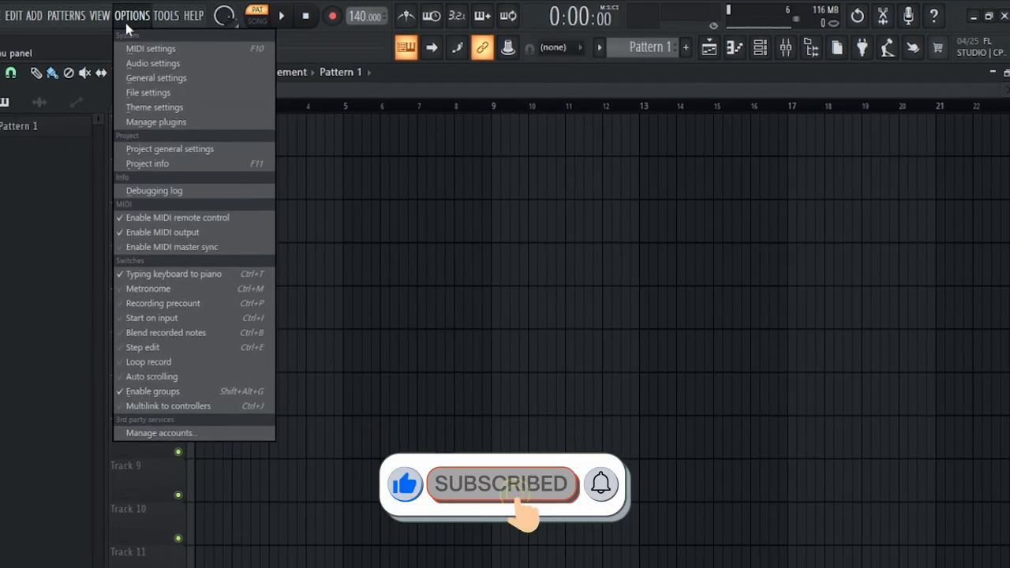
left_click(142, 67)
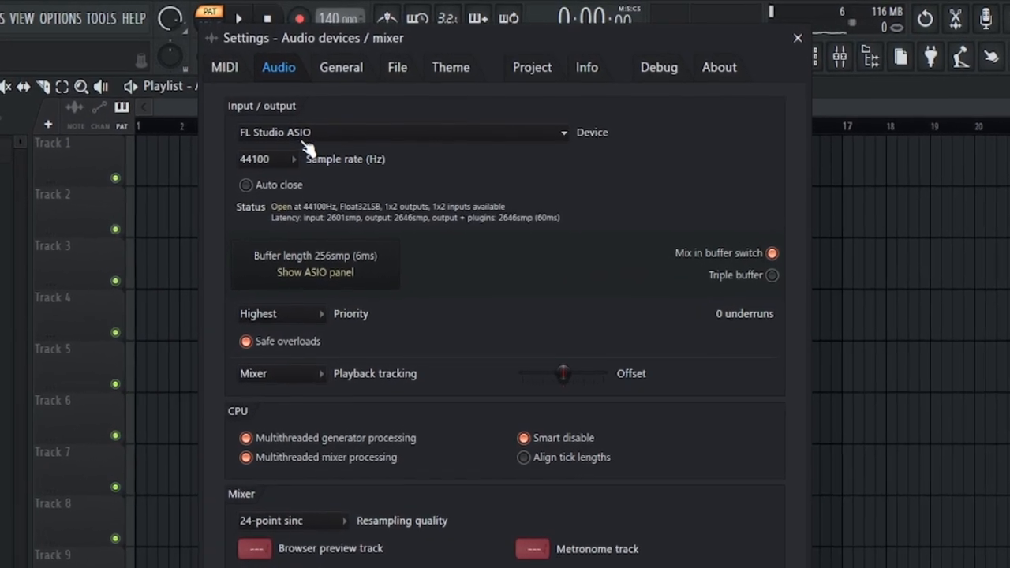
left_click(303, 128)
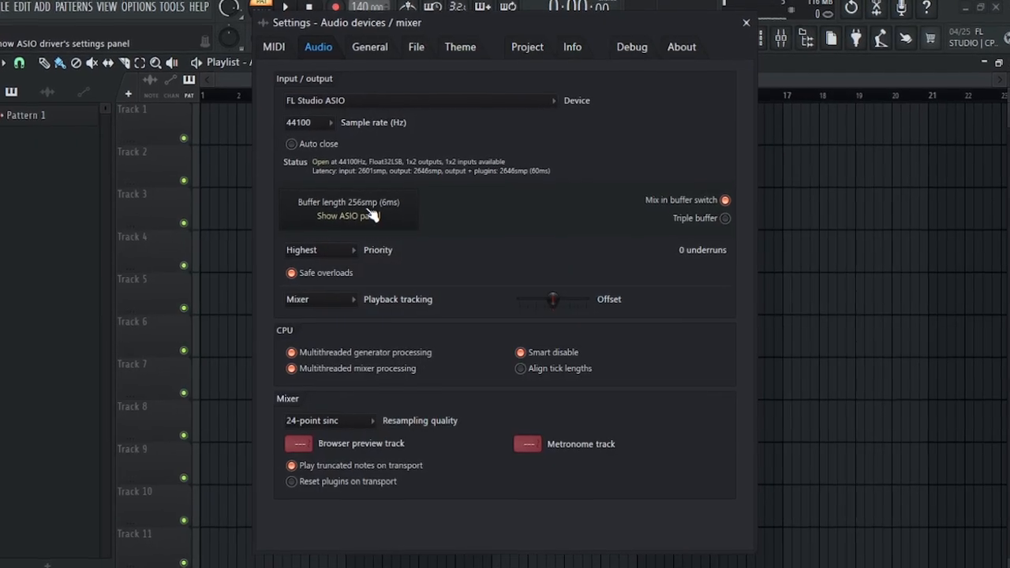
Step: Try an ASIO buffer length of 2048, set it back to 256, and close the settings
left_click(364, 205)
left_click(563, 263)
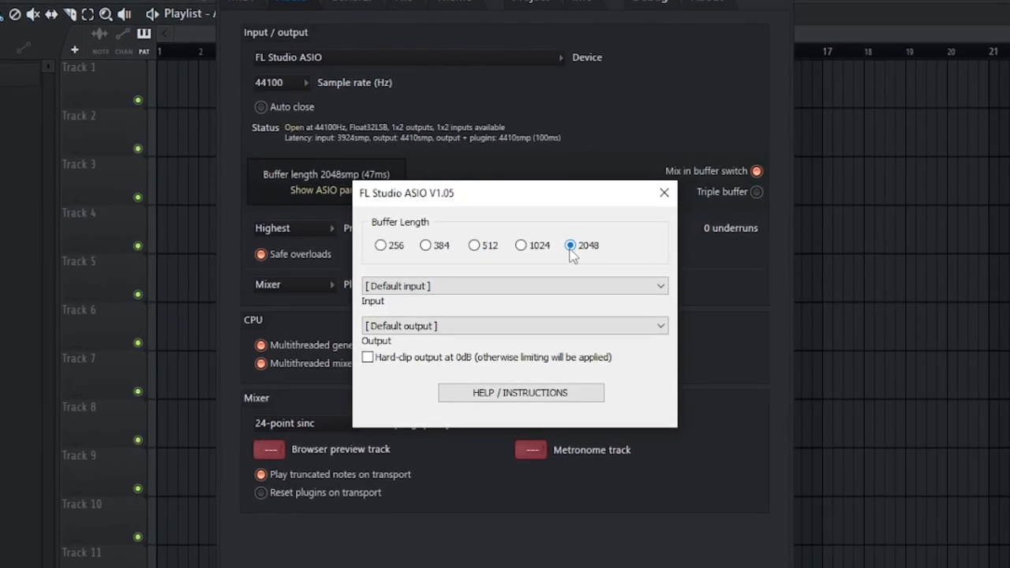
left_click(378, 243)
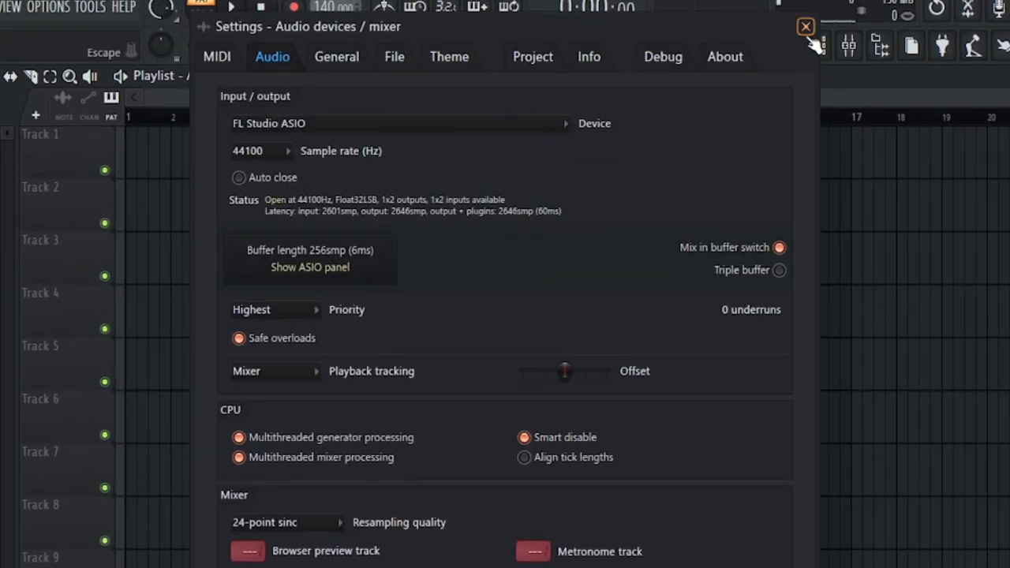
left_click(805, 29)
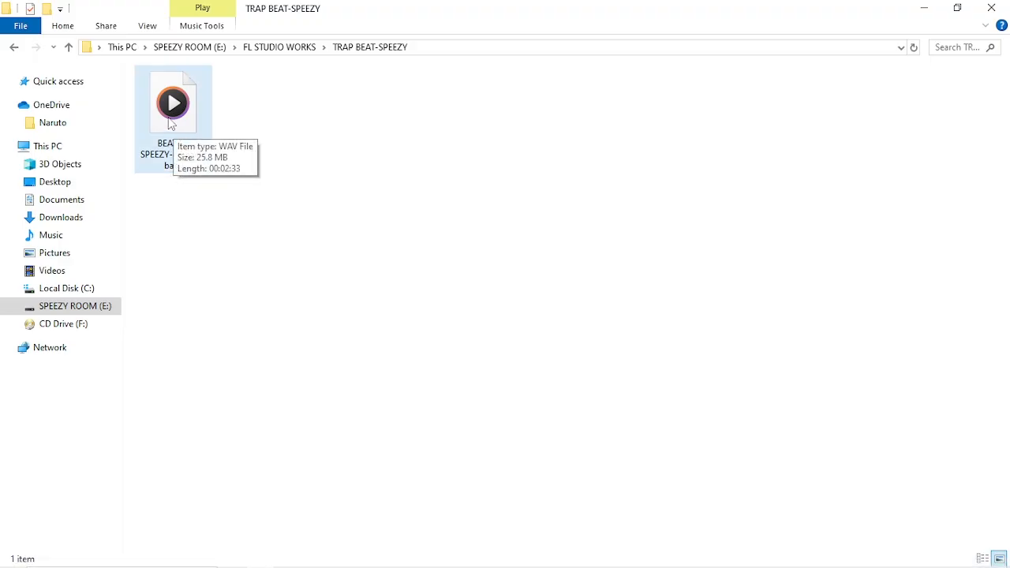
Step: Import the "I mean it baby" beat WAV from its folder onto Track 1 as an audio track and maximize the project window
left_click_drag(534, 558, 355, 254)
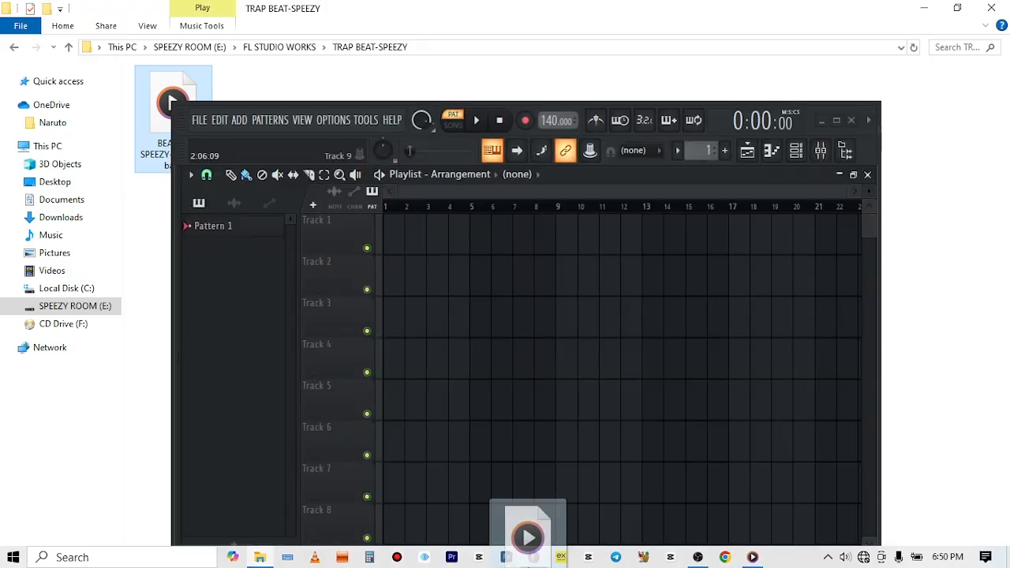
left_click_drag(298, 234, 291, 229)
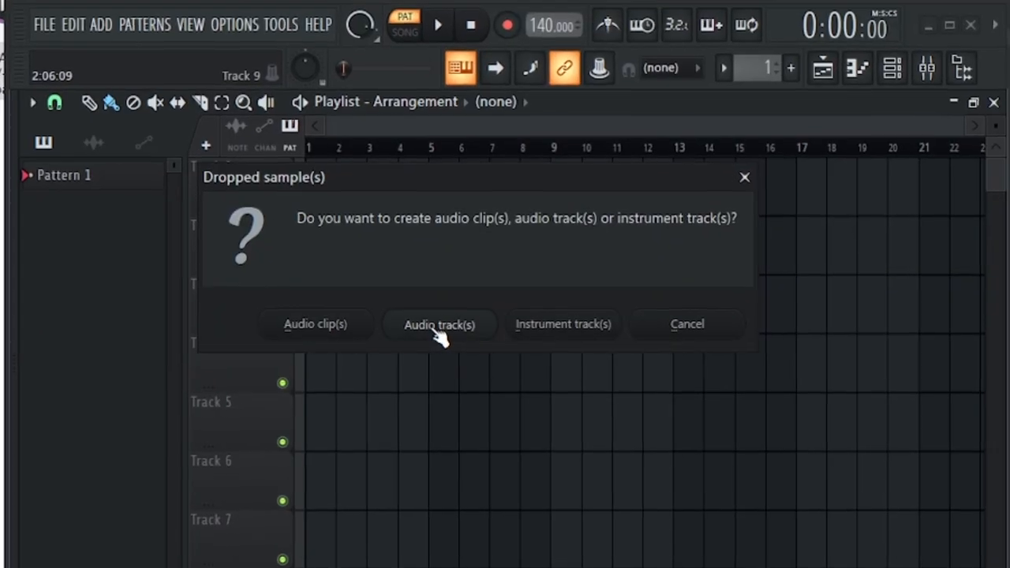
left_click(440, 326)
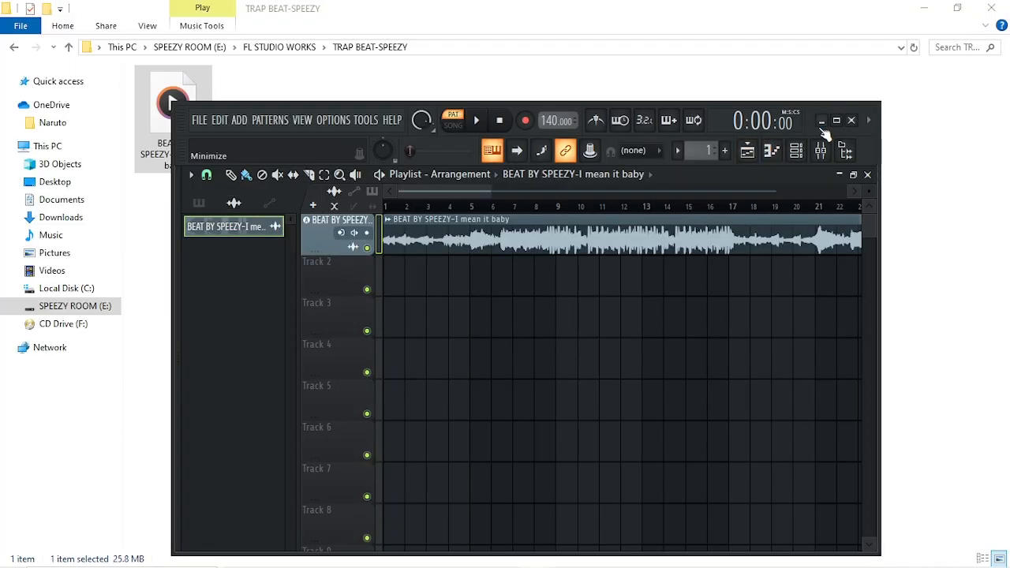
left_click(836, 119)
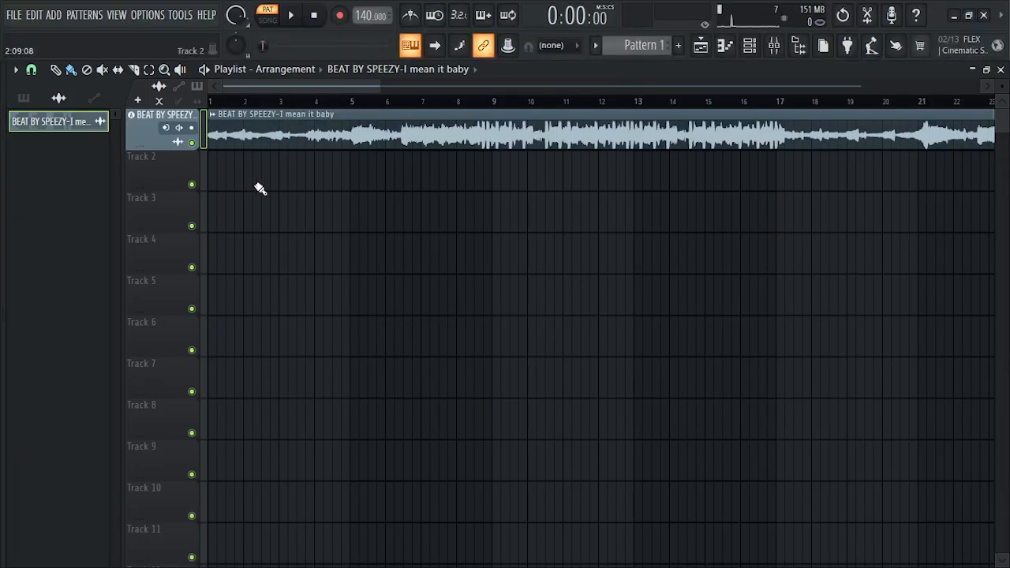
Step: Move the beat's mixer track one place left to insert 1 and close the mixer
left_click(774, 45)
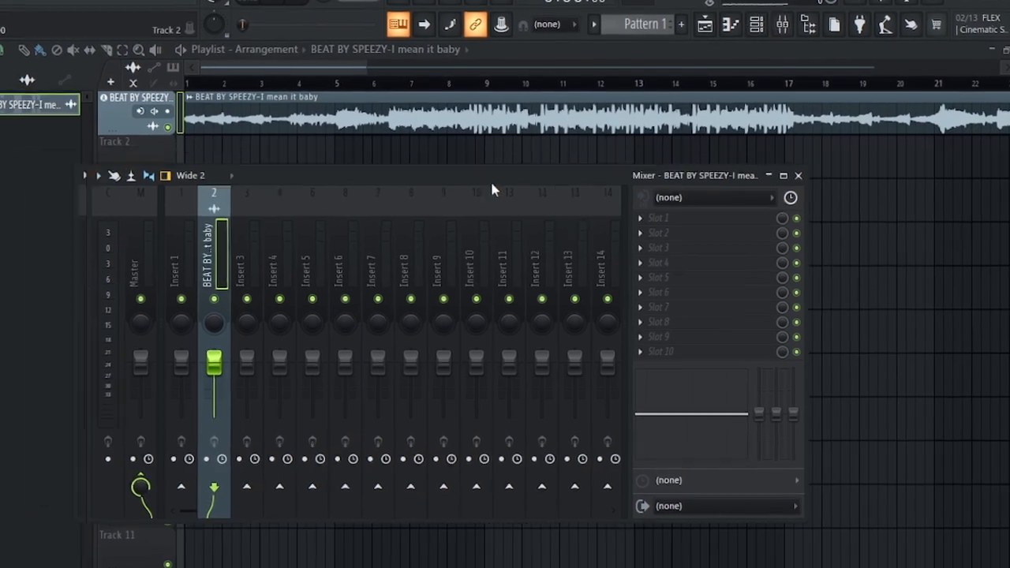
left_click_drag(492, 184, 578, 190)
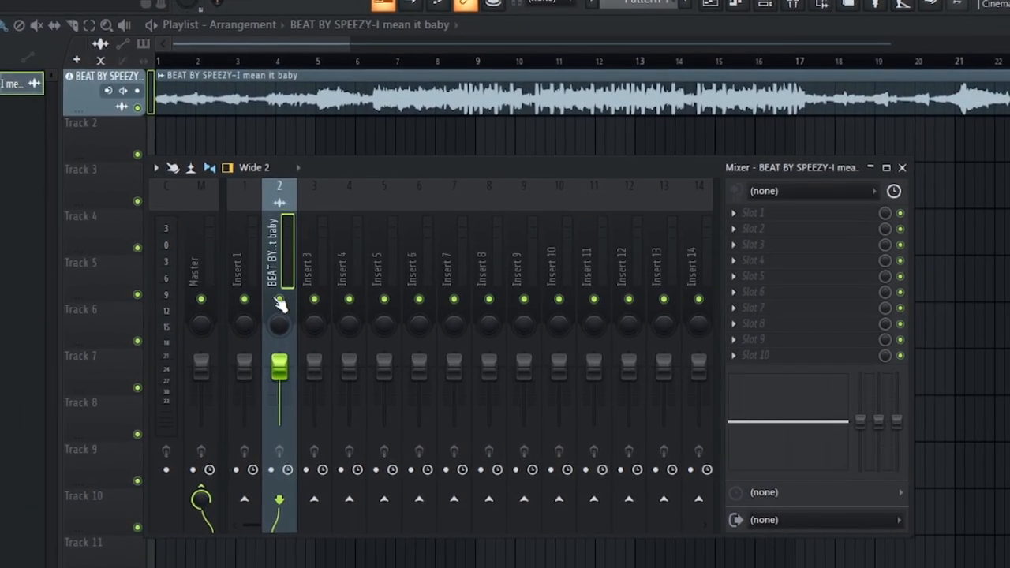
right_click(286, 272)
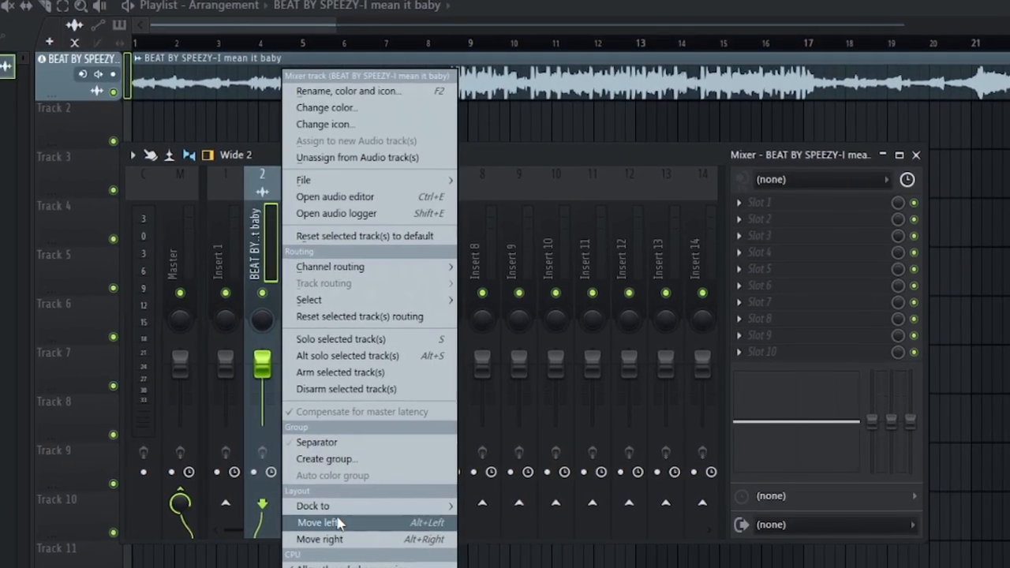
left_click(332, 522)
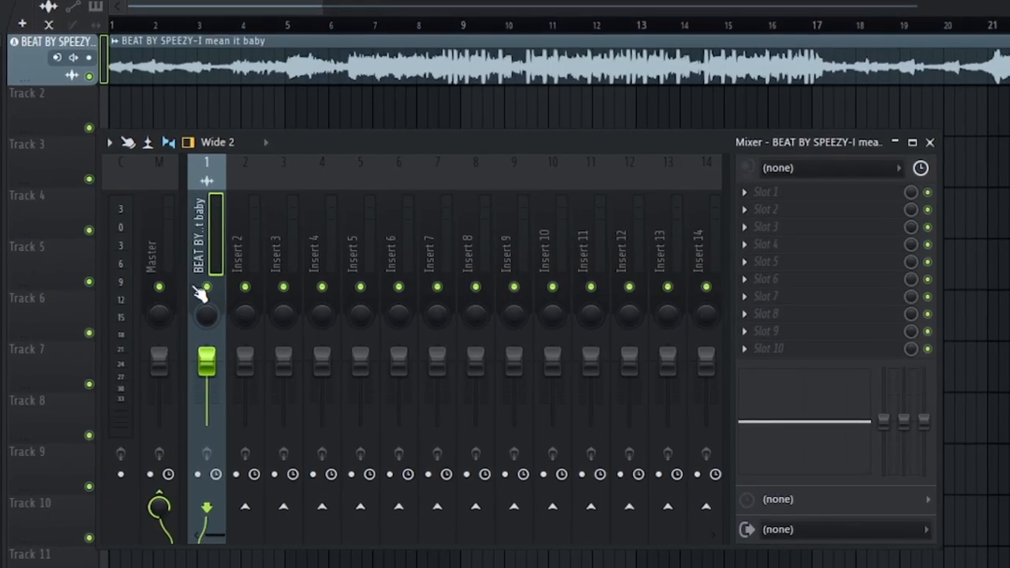
left_click(911, 146)
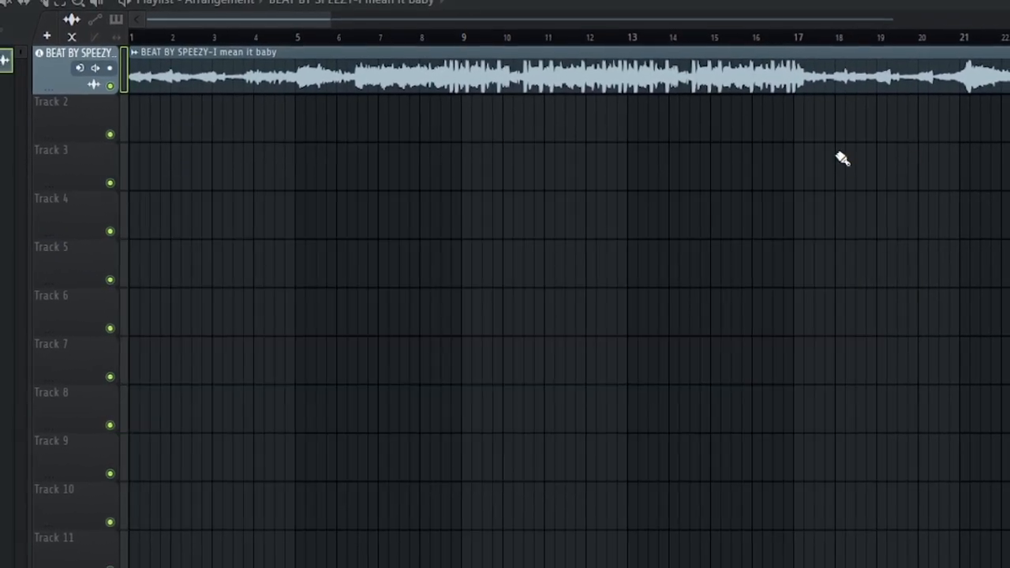
Step: Make playlist Track 2 an audio track linked to mixer Insert 2, with mono In 2 as its input source
right_click(67, 124)
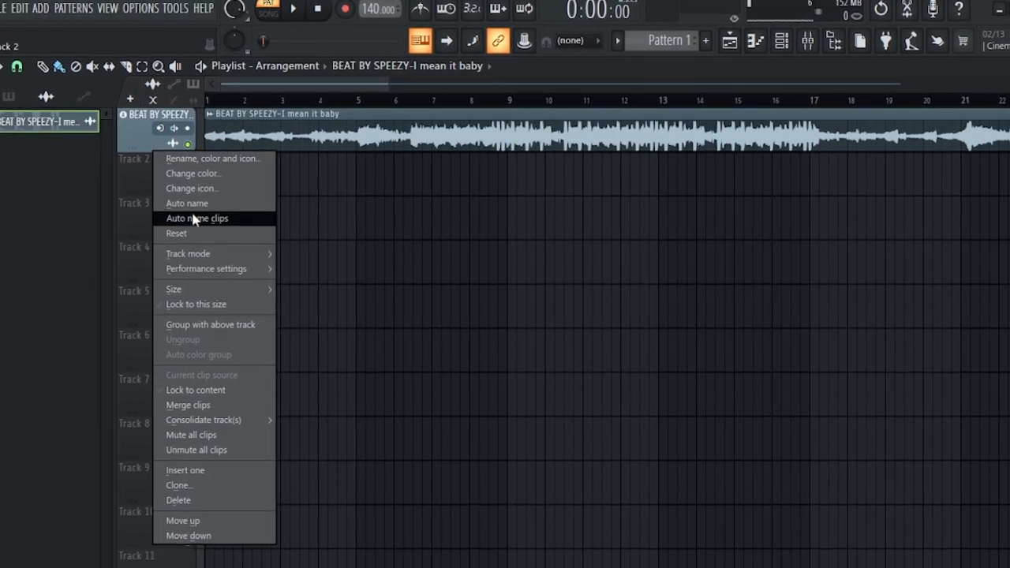
mouse_move(211, 257)
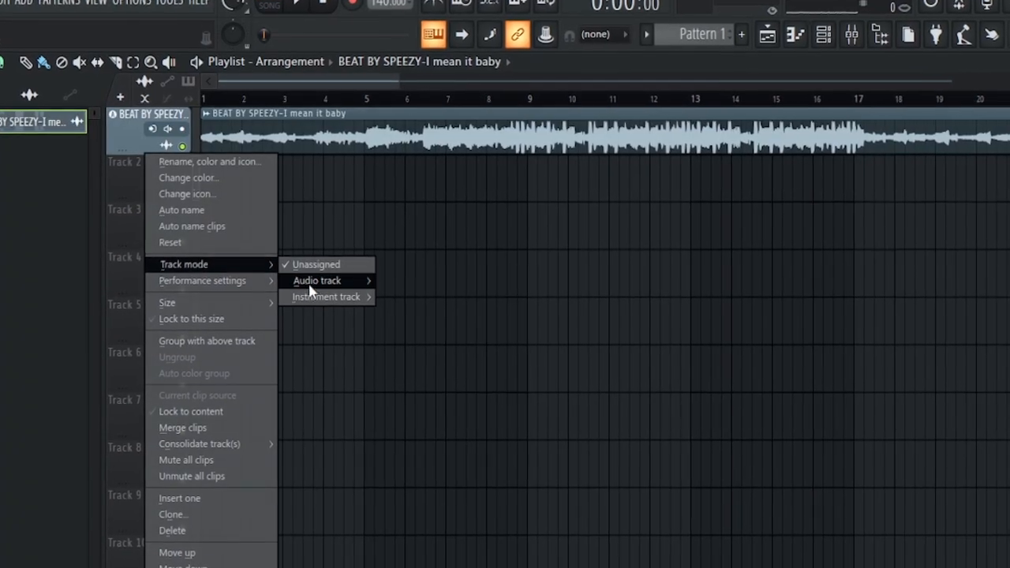
mouse_move(327, 283)
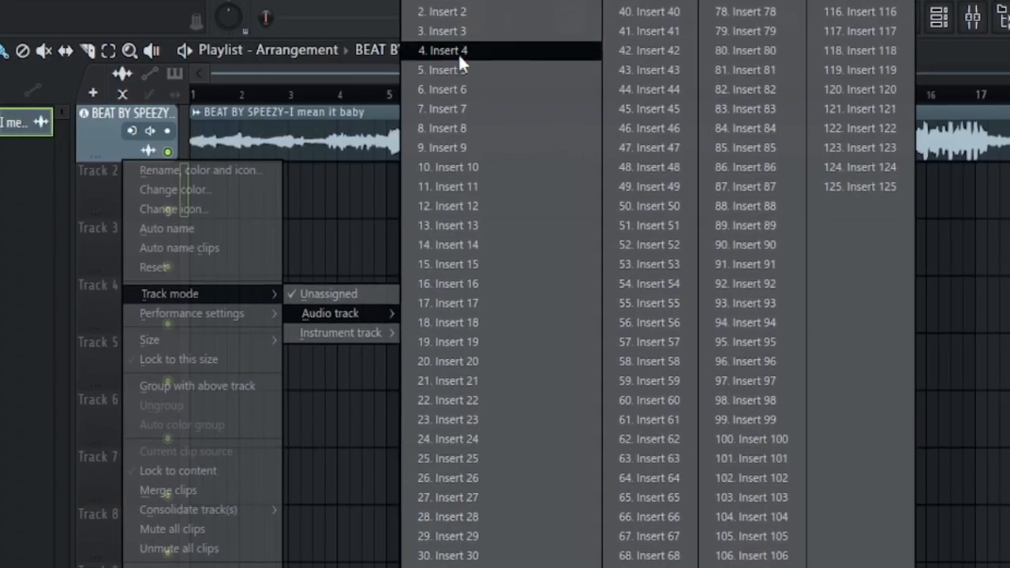
left_click(449, 11)
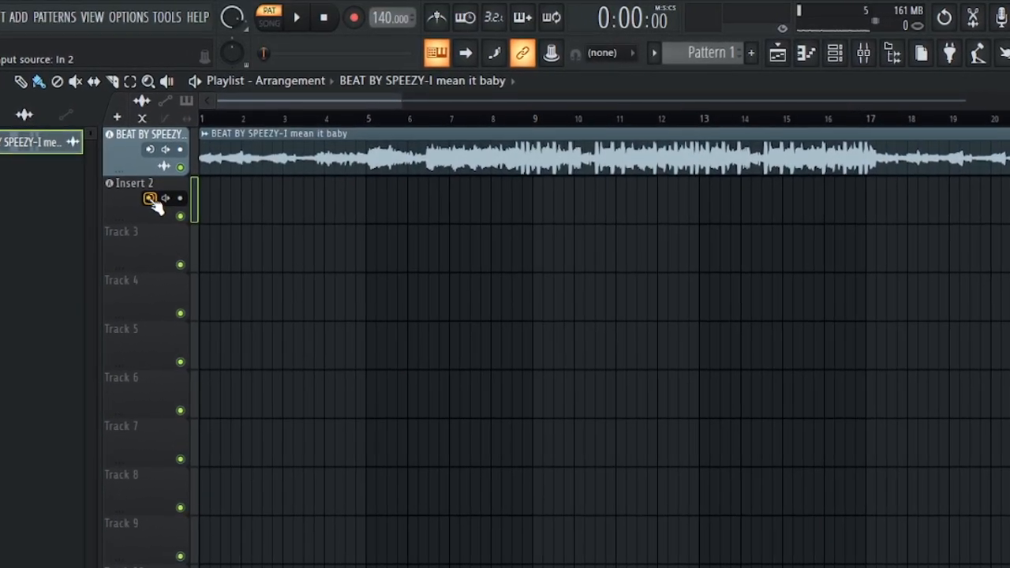
left_click(151, 196)
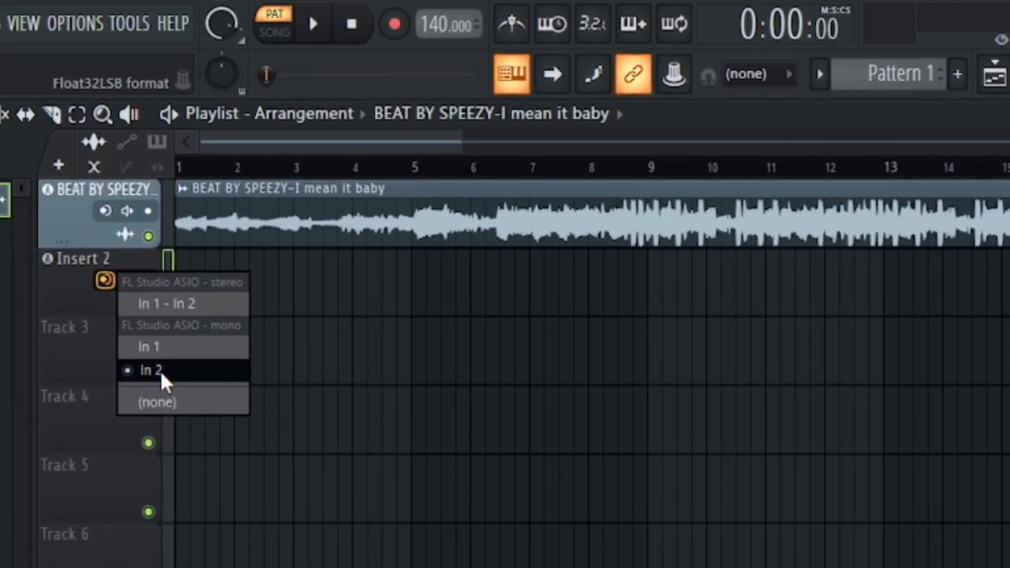
left_click(146, 368)
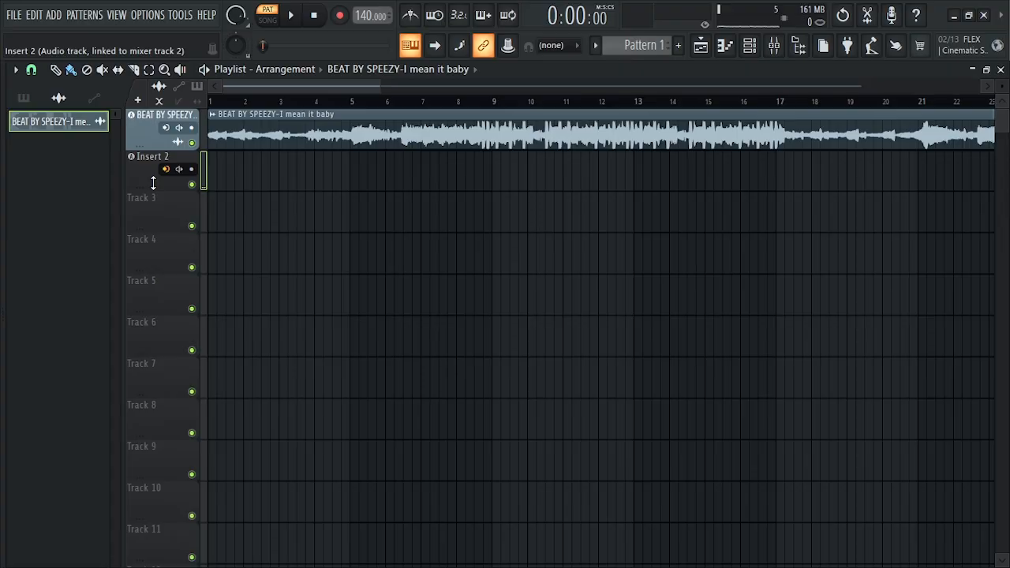
Step: Rename the Insert 2 playlist track "Record here" and color it Fire Brick red (#B32014)
right_click(51, 208)
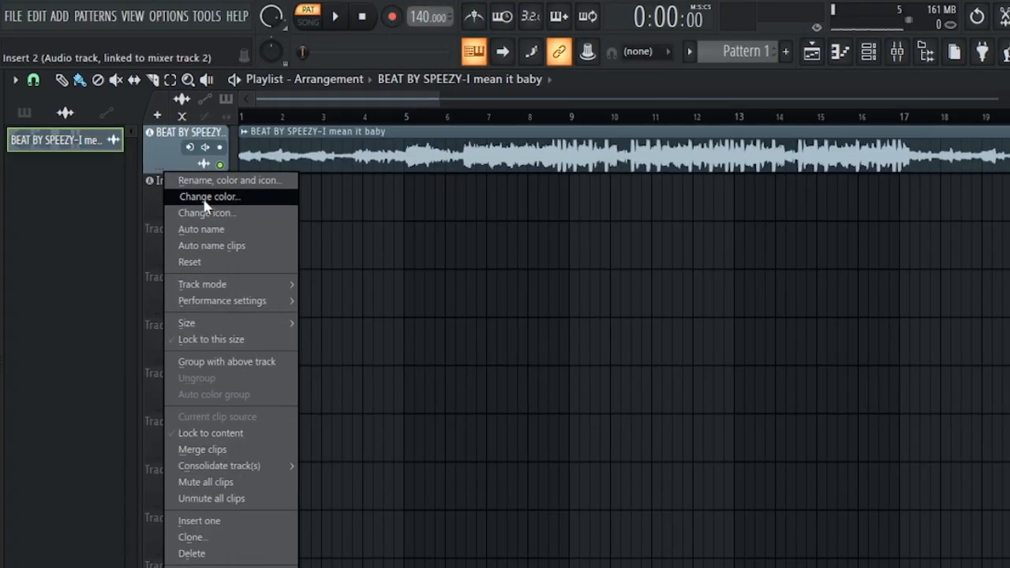
left_click(237, 200)
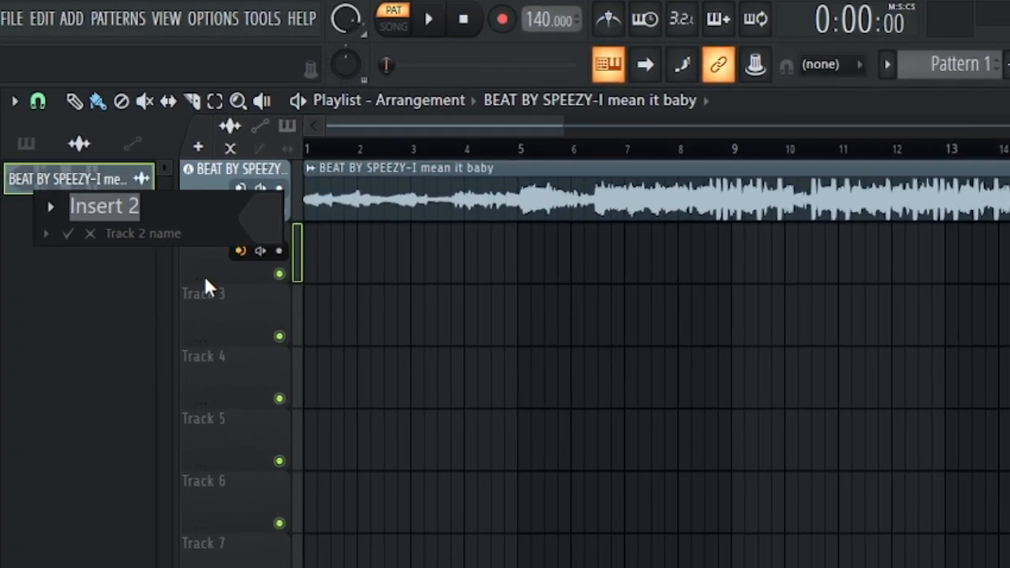
type("Record here")
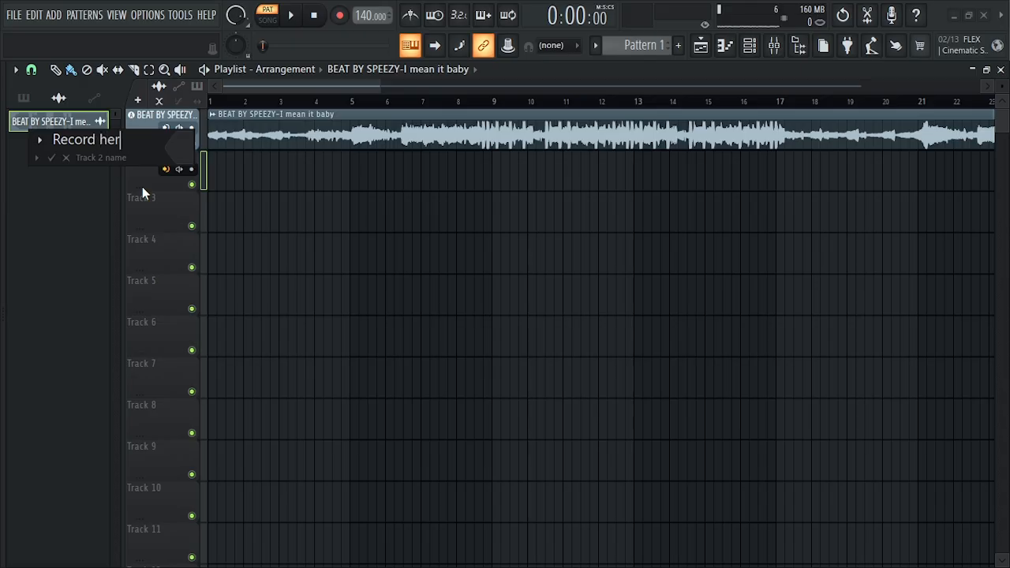
left_click(185, 157)
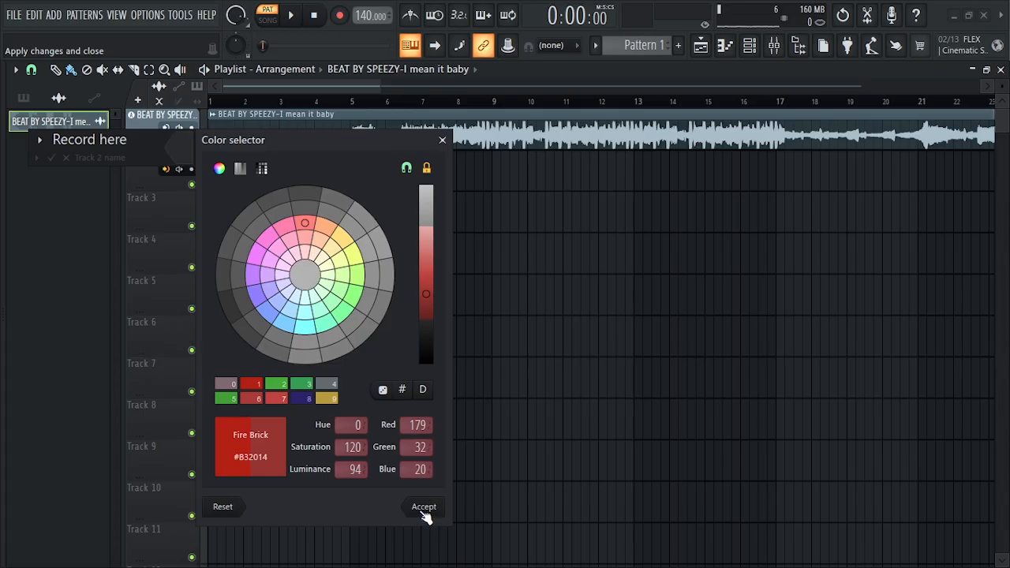
left_click(424, 509)
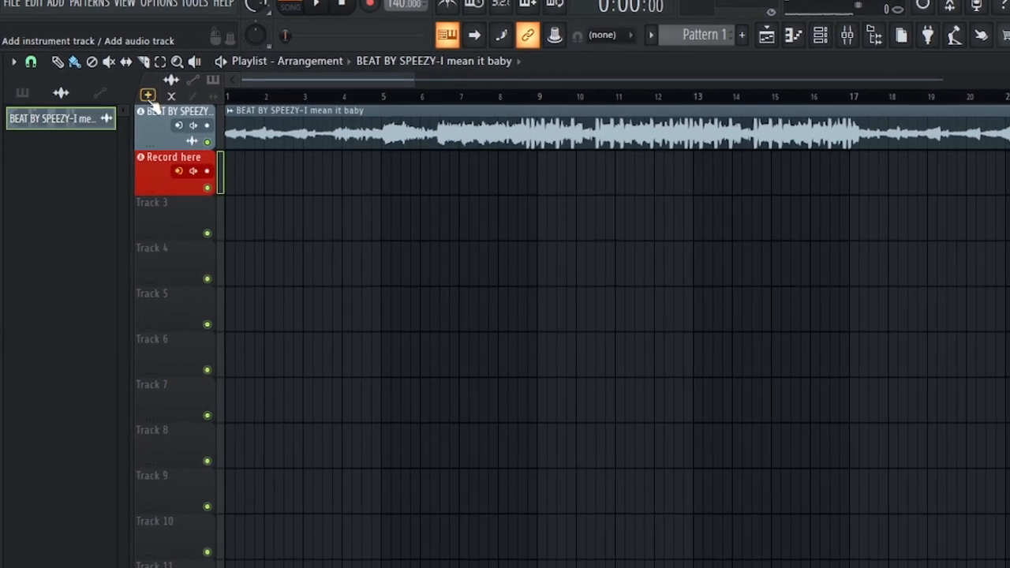
Step: Add three more audio tracks below the "Record here" track
left_click(149, 95)
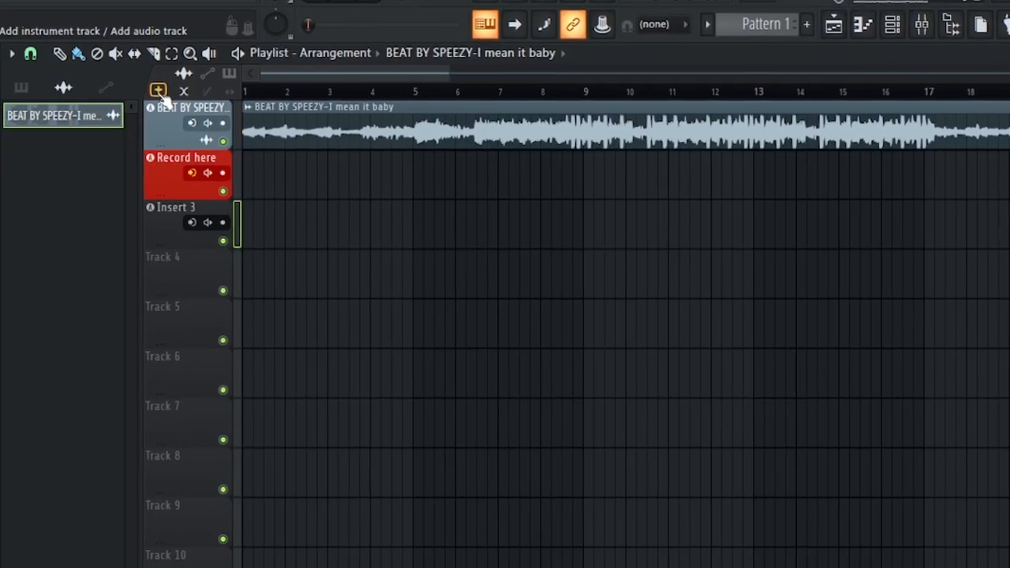
left_click(158, 90)
left_click(158, 90)
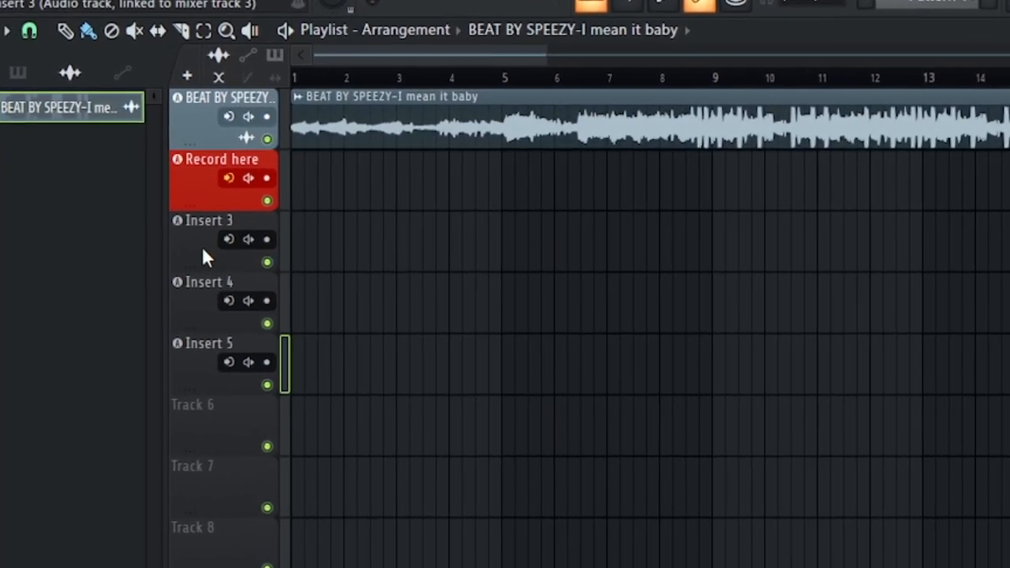
Step: Color the Insert 3 track green using a previously used color
right_click(207, 254)
left_click(267, 237)
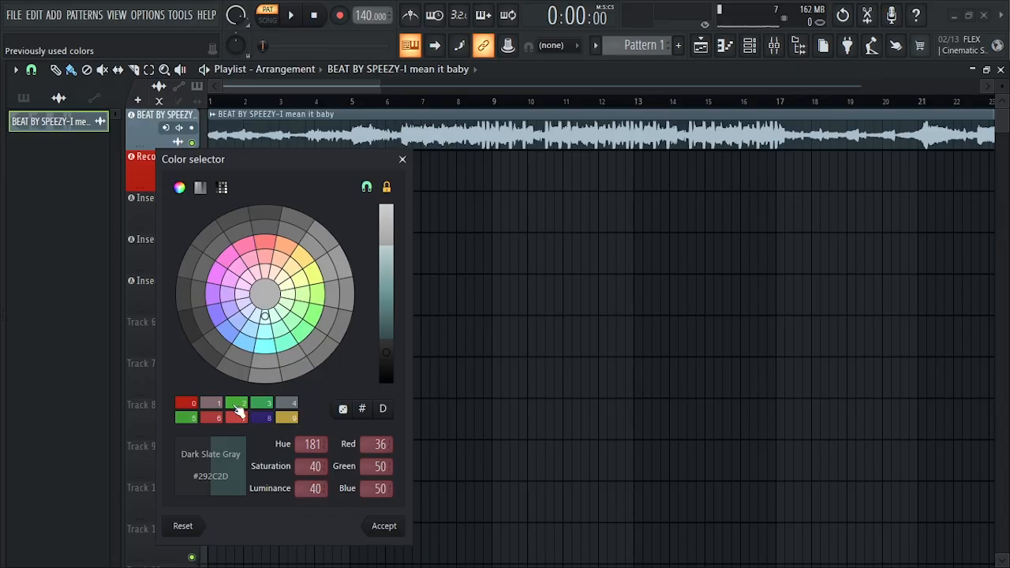
left_click(384, 528)
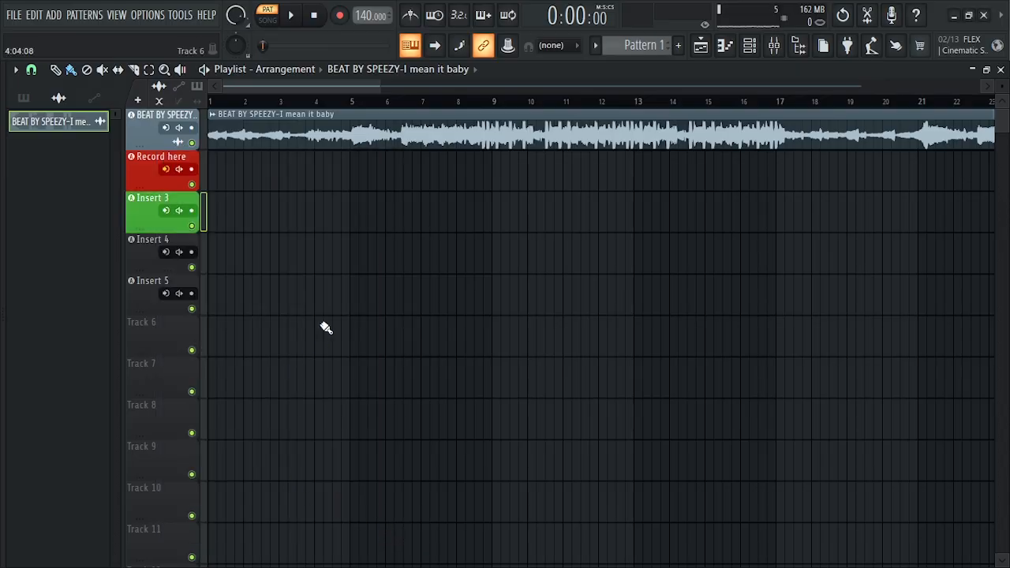
Step: Open the mixer
left_click(775, 49)
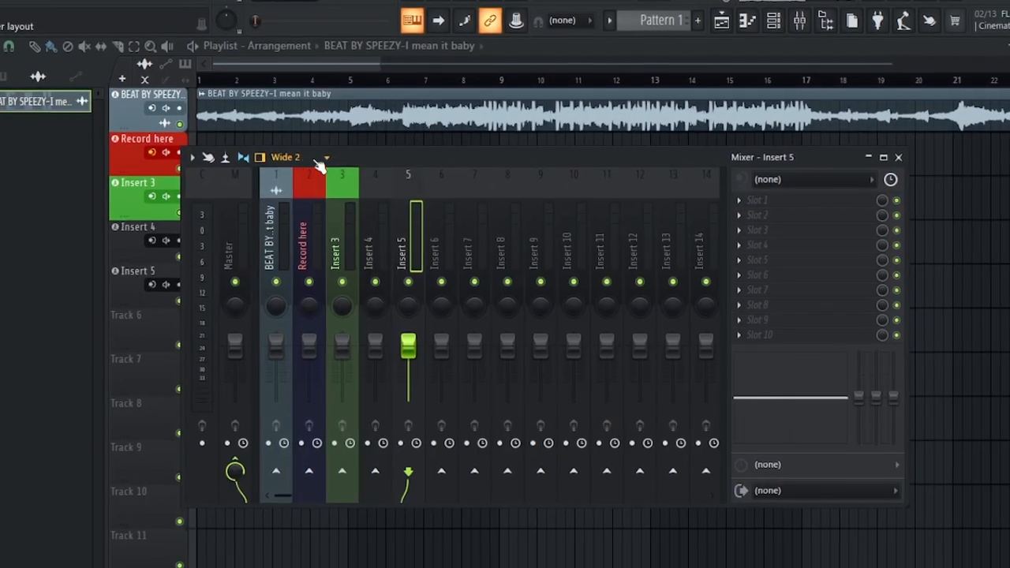
Step: Try the Compact and Wide 3 mixer layouts, returning to the Wide 2 layout
left_click(295, 158)
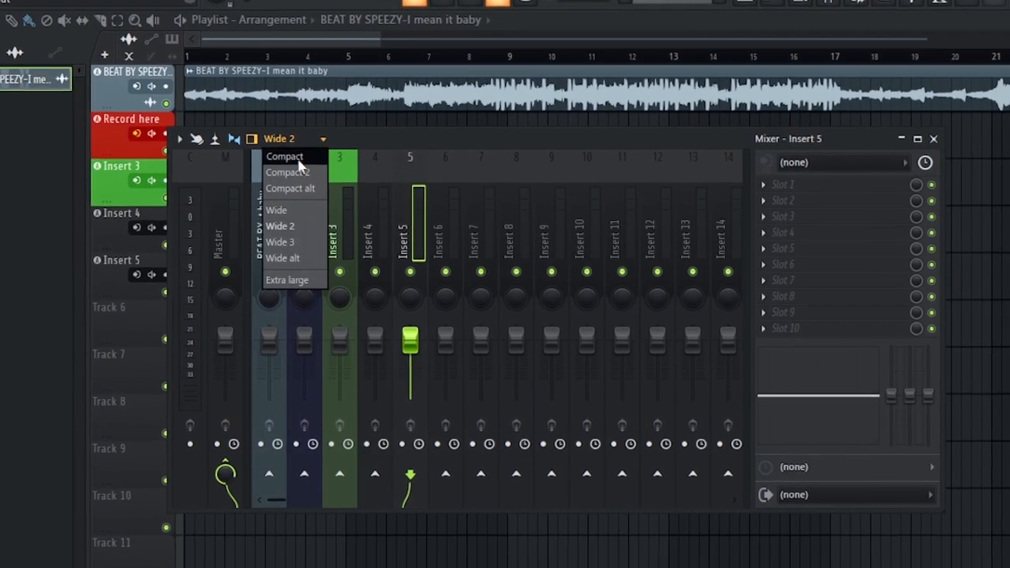
left_click(298, 167)
left_click(286, 135)
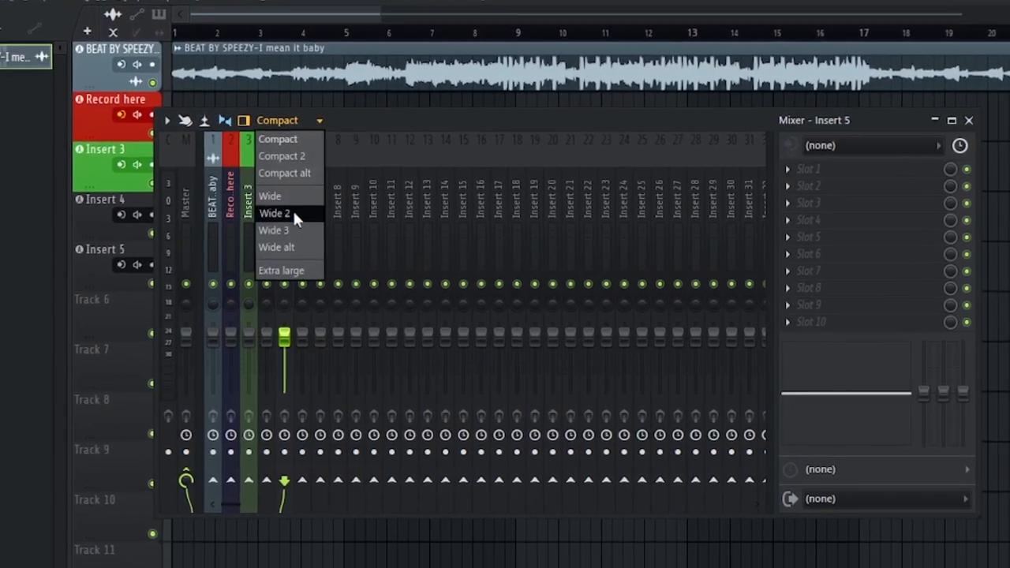
left_click(289, 209)
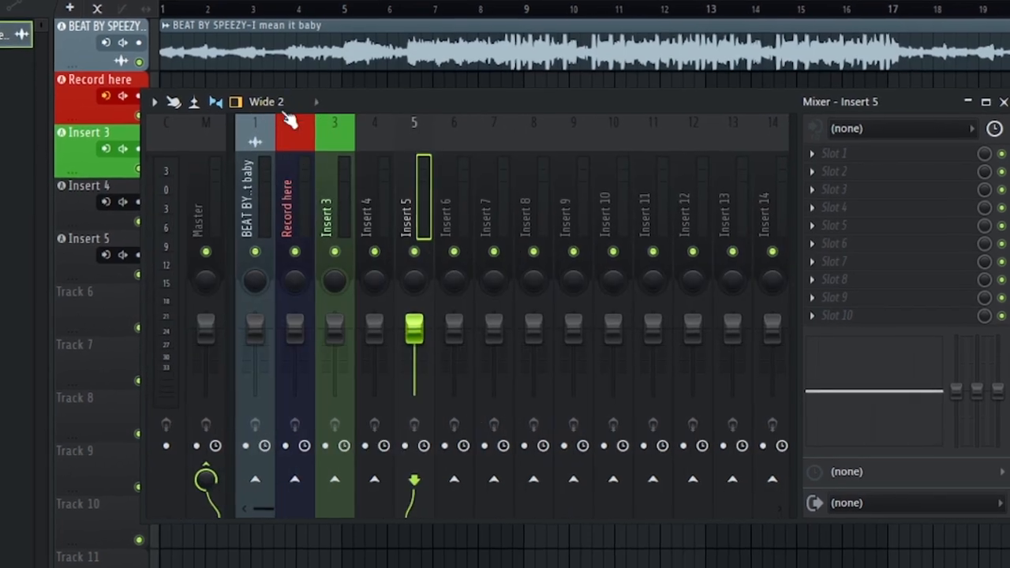
left_click(273, 115)
left_click(283, 215)
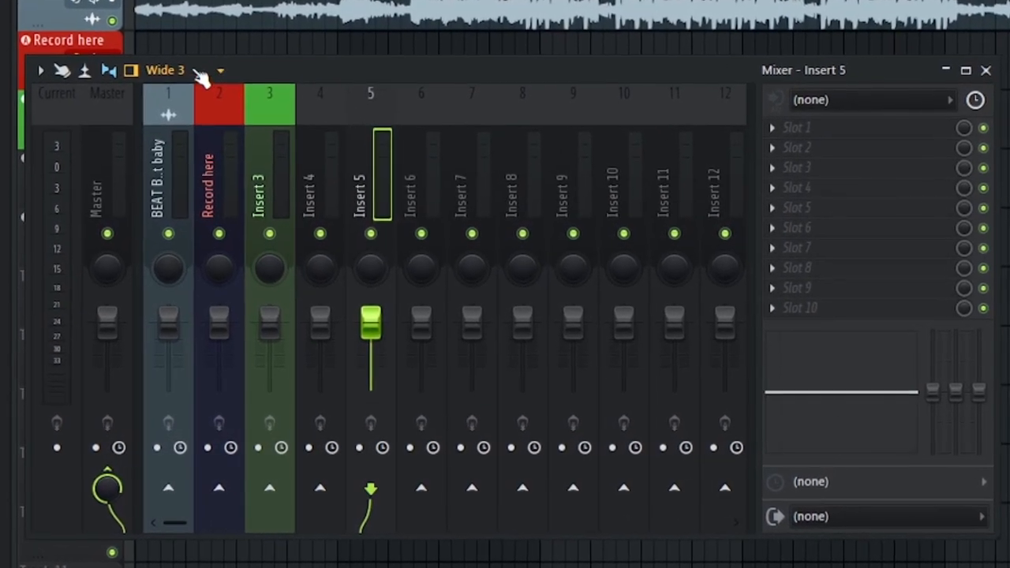
left_click(280, 99)
left_click(182, 176)
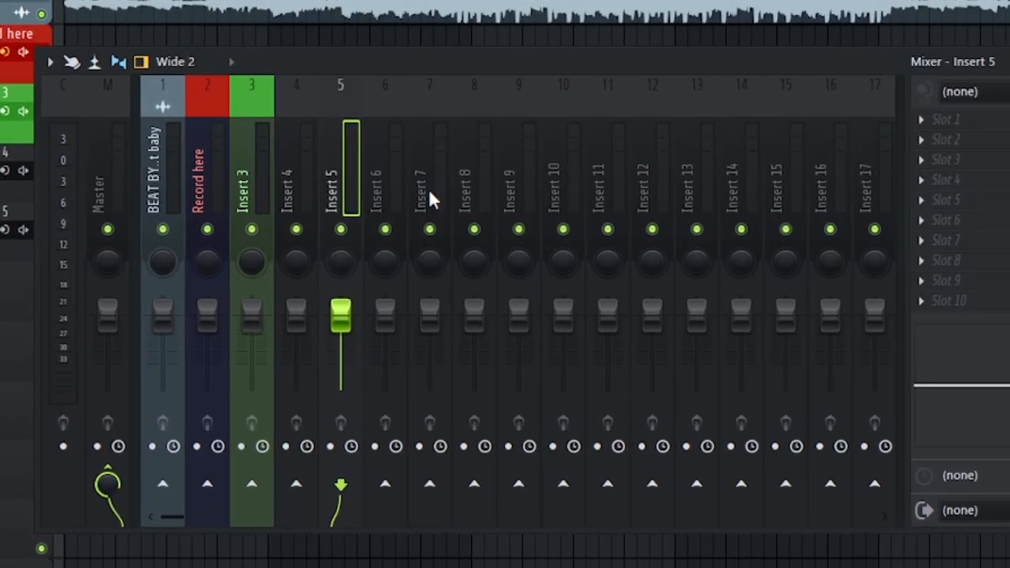
Step: Dock mixer tracks Insert 8 and Insert 9 to the Right section and narrow the mixer window
left_click(472, 184)
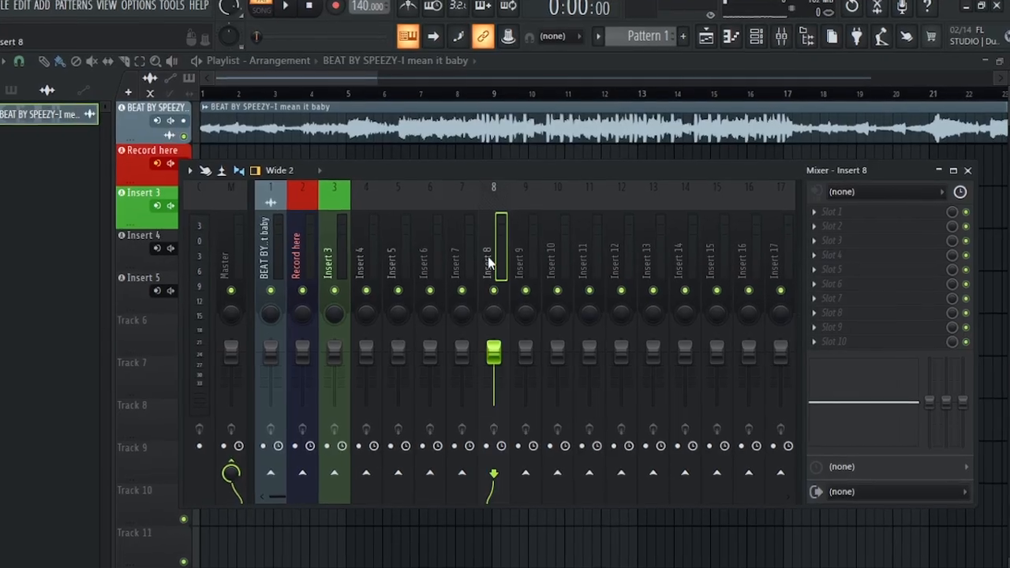
left_click(517, 185, "ctrl")
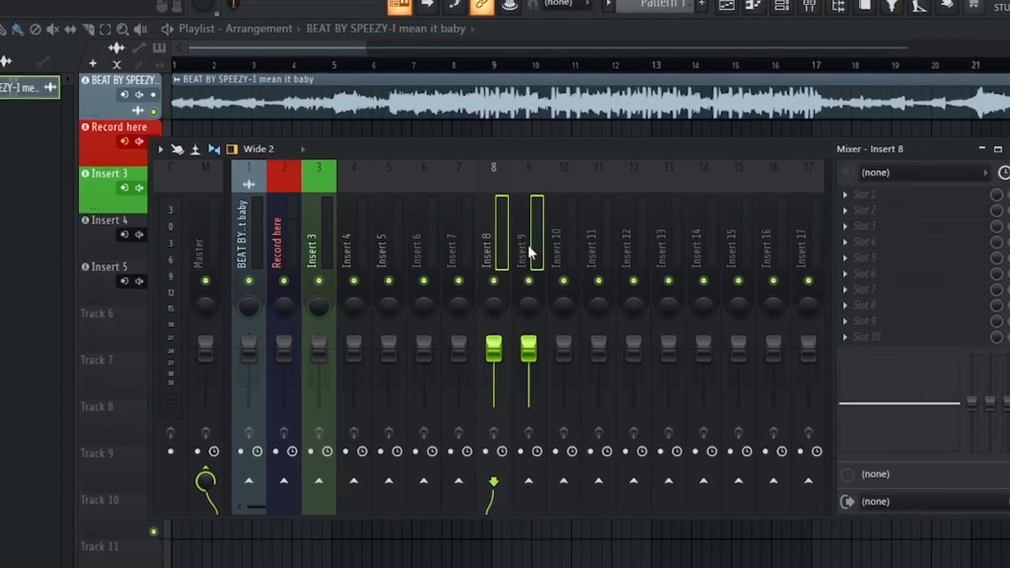
right_click(529, 244)
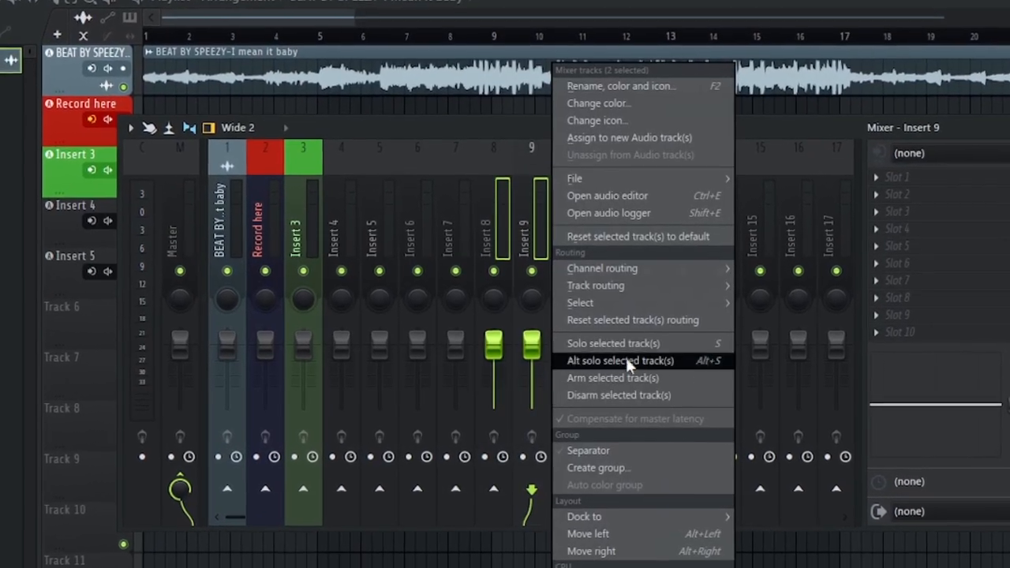
mouse_move(606, 524)
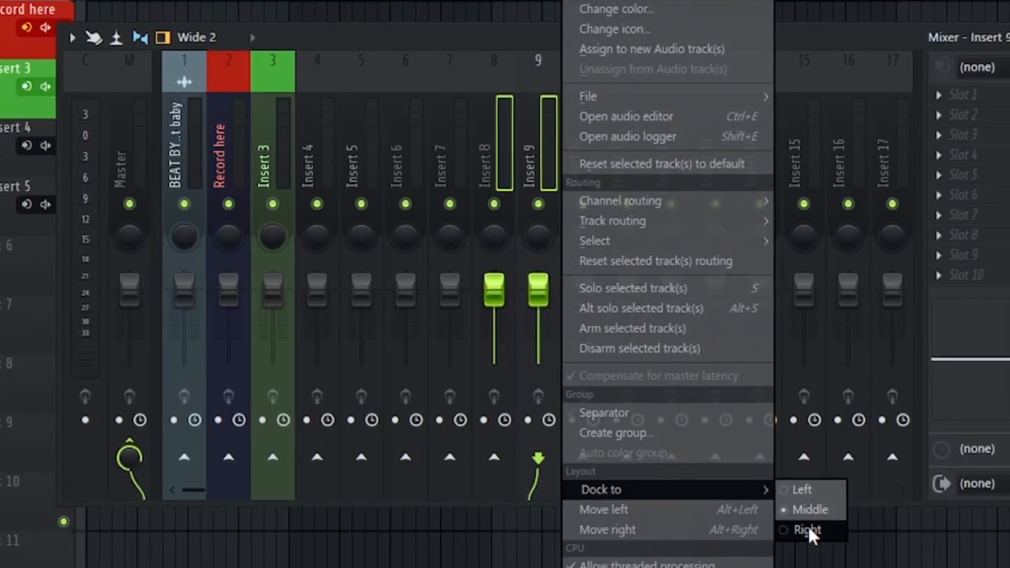
left_click(813, 545)
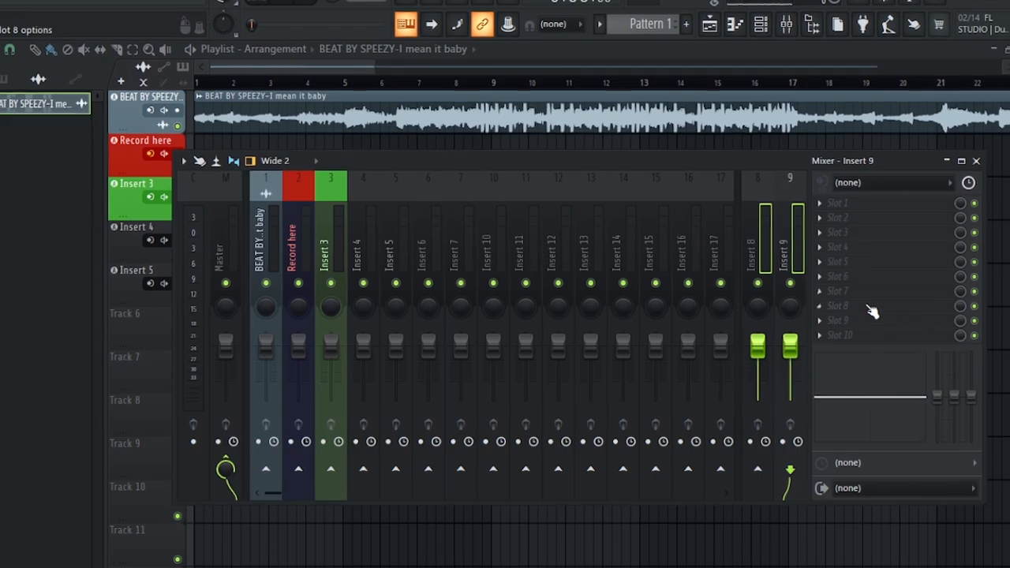
left_click_drag(982, 284, 813, 268)
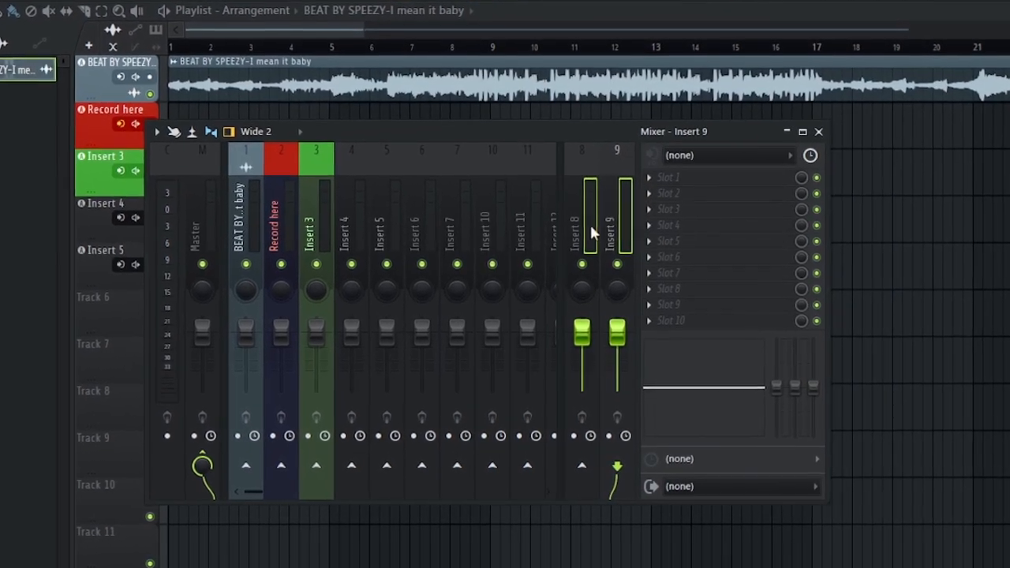
left_click_drag(830, 329, 884, 325)
Step: Color mixer tracks Insert 8 and Insert 9 dark blue-purple using saved color 8
right_click(627, 160)
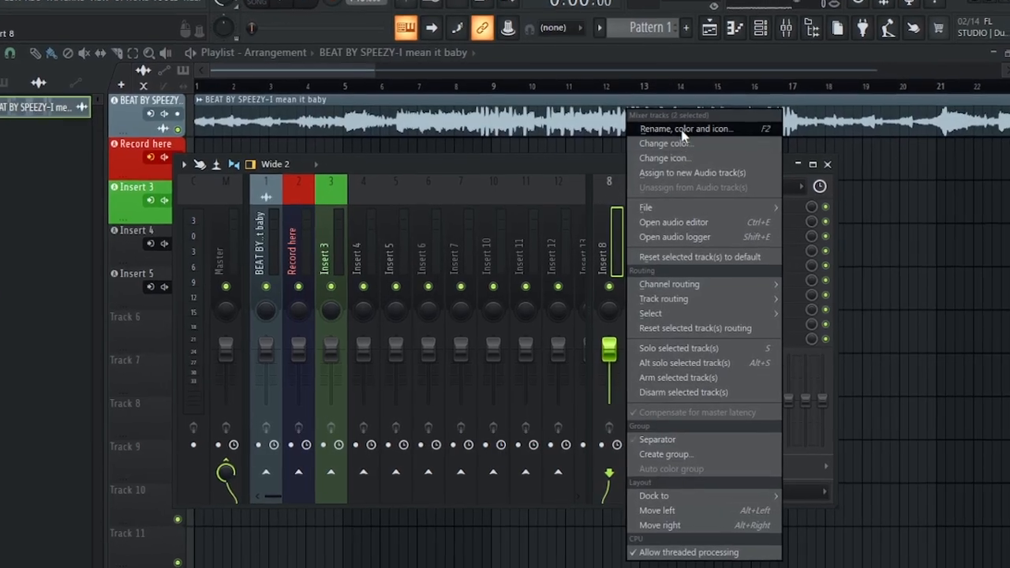
left_click(666, 143)
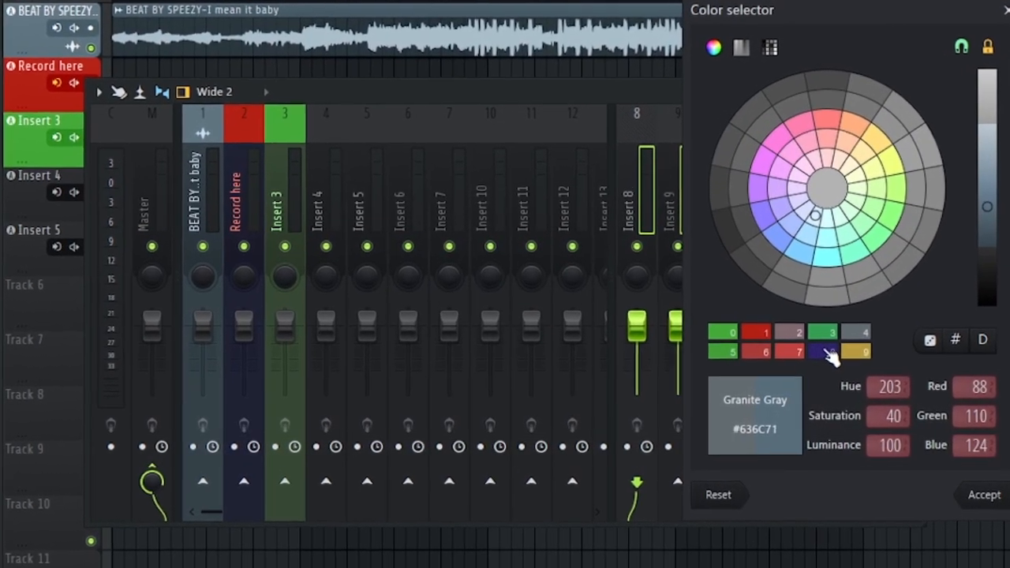
left_click(820, 355)
left_click(973, 493)
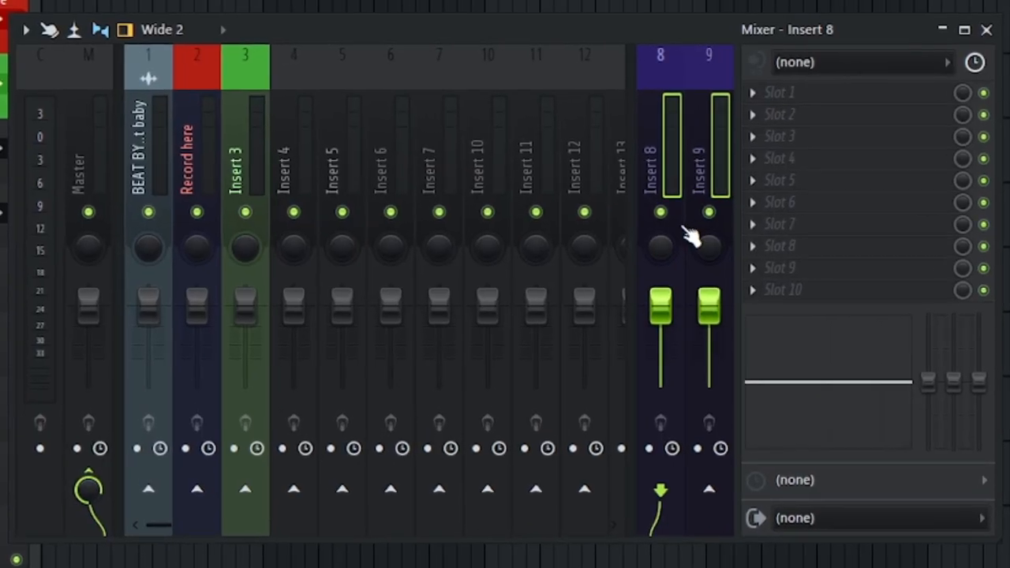
Step: Load the ValhallaVintageVerb reverb on mixer track Insert 8 in the first effect slot
left_click(648, 177)
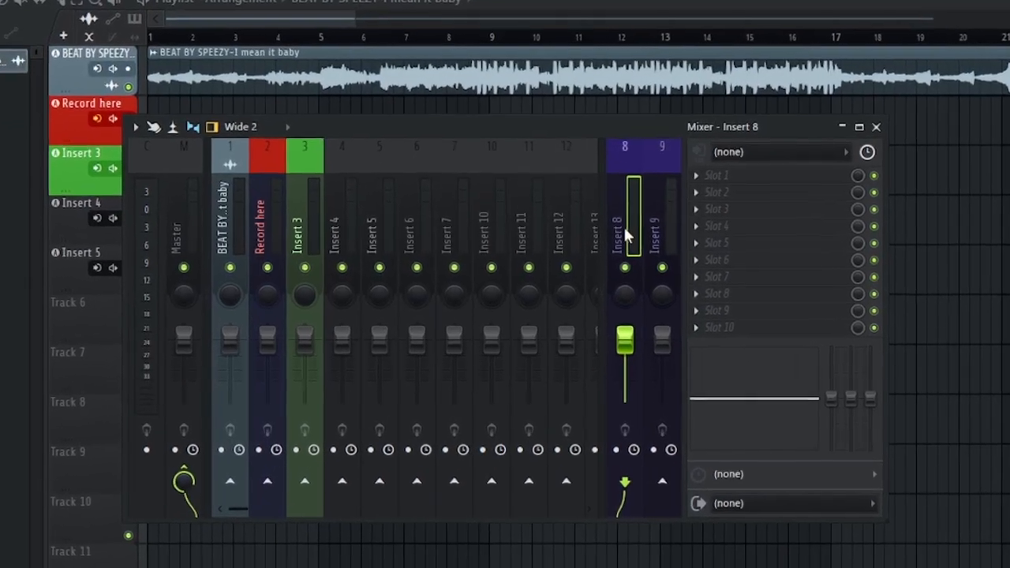
left_click(707, 187)
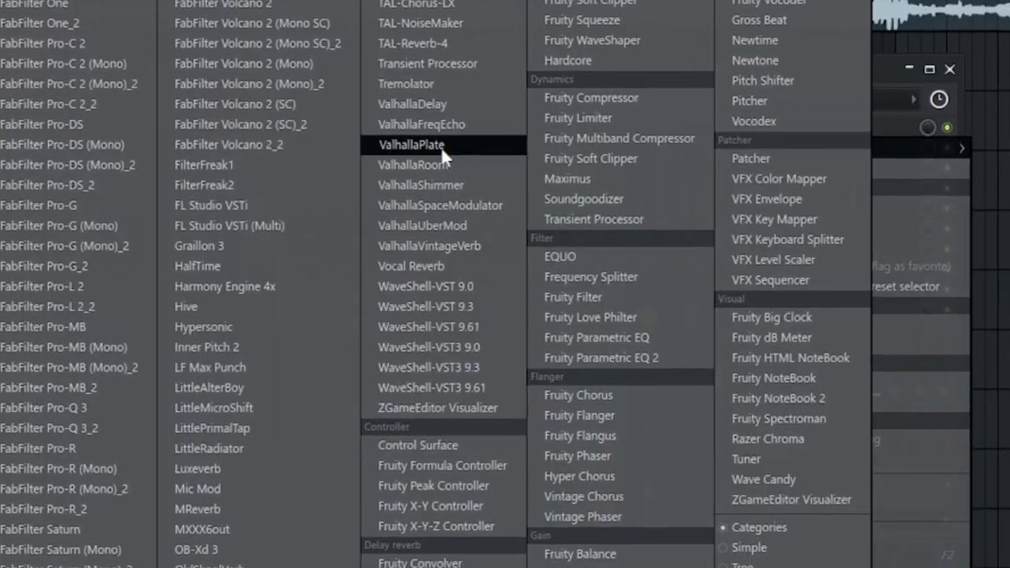
left_click(432, 252)
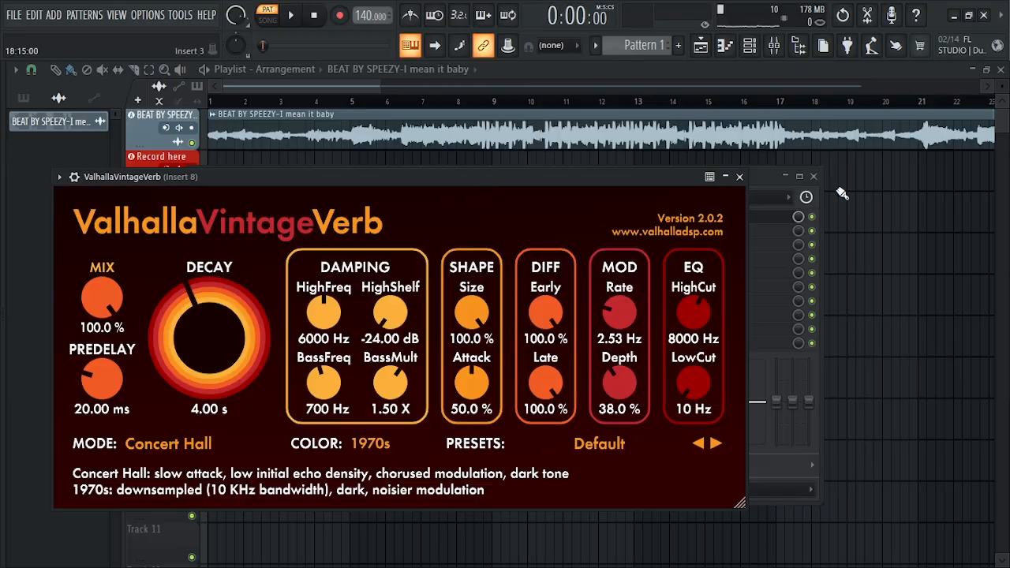
left_click(740, 177)
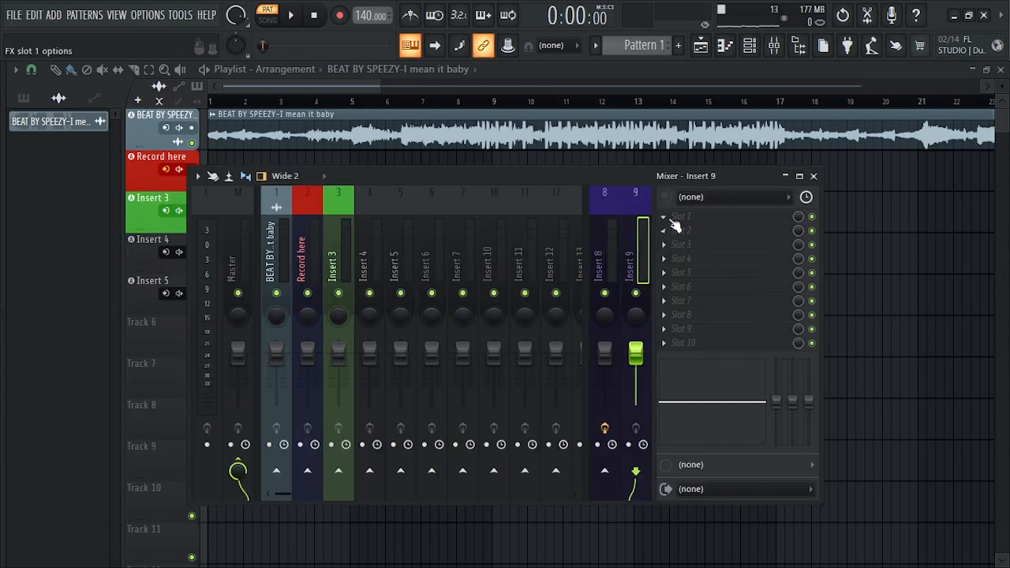
Step: Load Fruity Delay 2 in the first effect slot of mixer track Insert 9
left_click(669, 218)
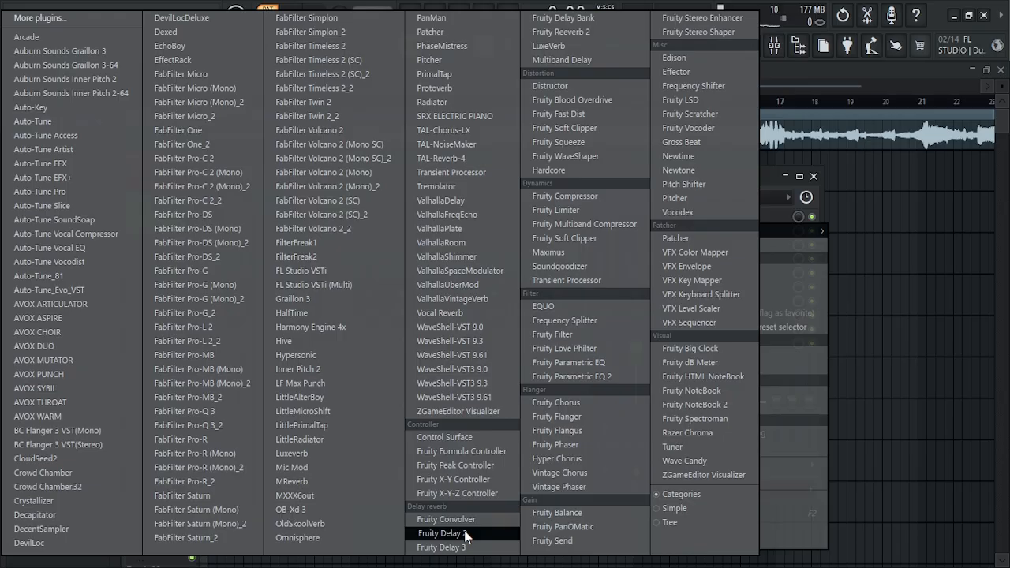
left_click(439, 533)
left_click_drag(258, 221, 488, 204)
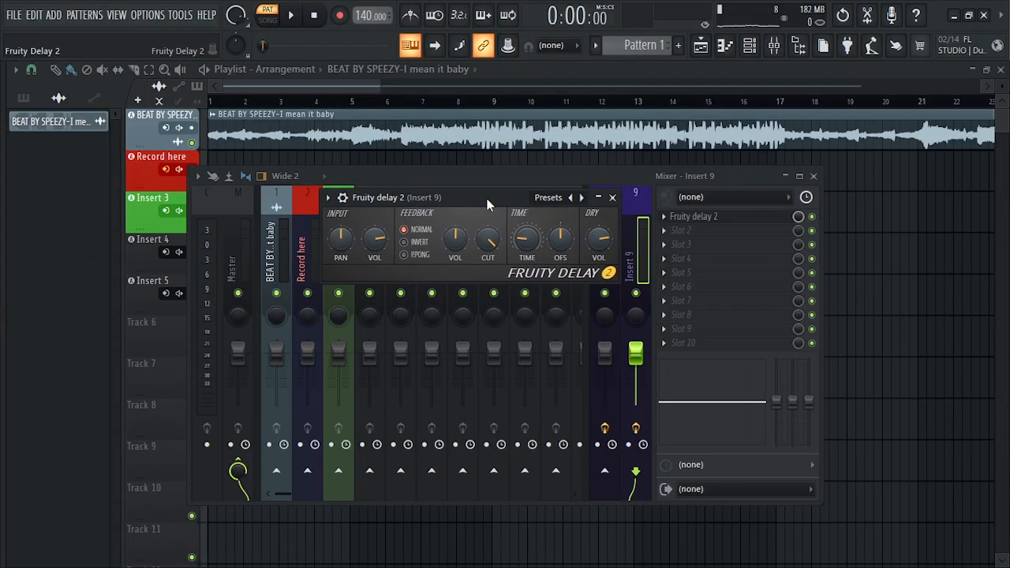
Step: Shorten the Fruity Delay 2 time with a preset value and lower its input volume to 28%
right_click(527, 238)
left_click(679, 279)
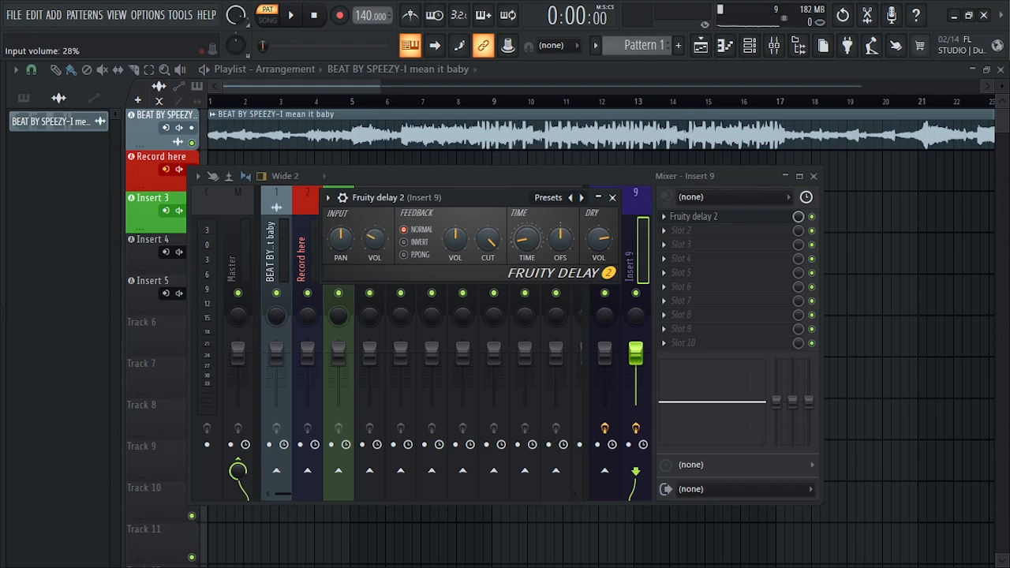
left_click(613, 197)
Step: Send the "Record here" mixer track to Insert 8 and arm its playlist track for recording
left_click(302, 264)
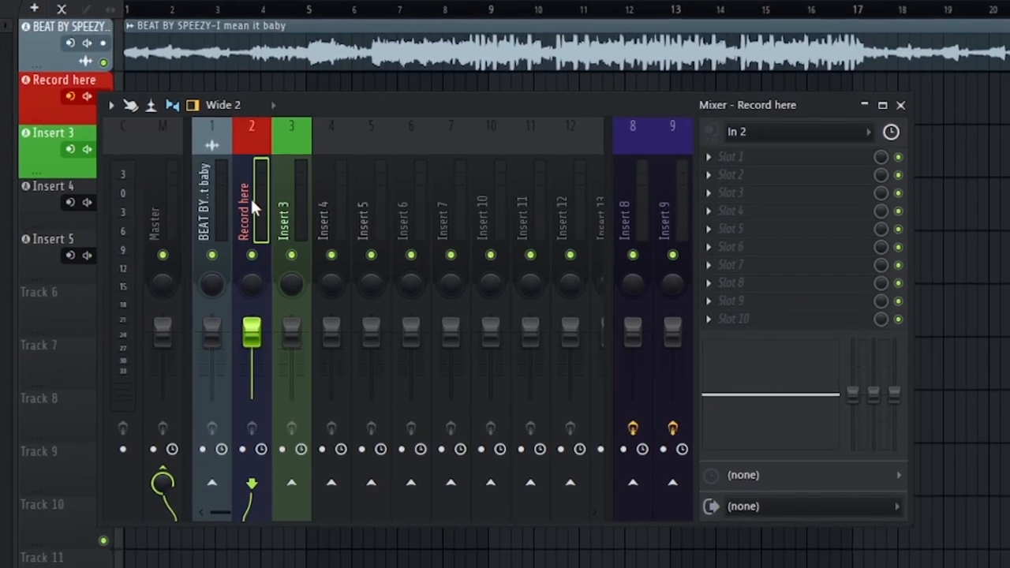
left_click(639, 484)
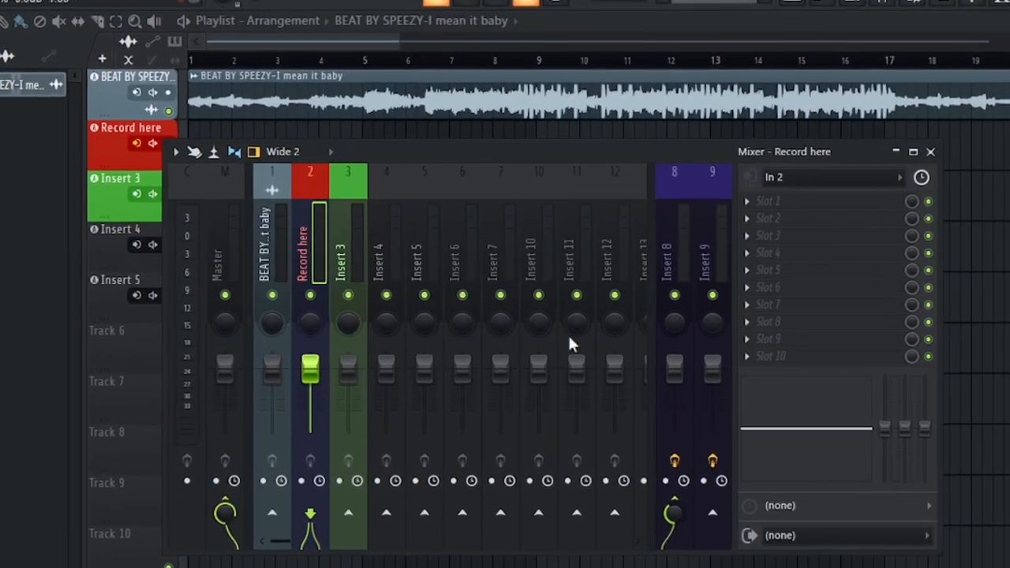
left_click_drag(395, 155, 477, 163)
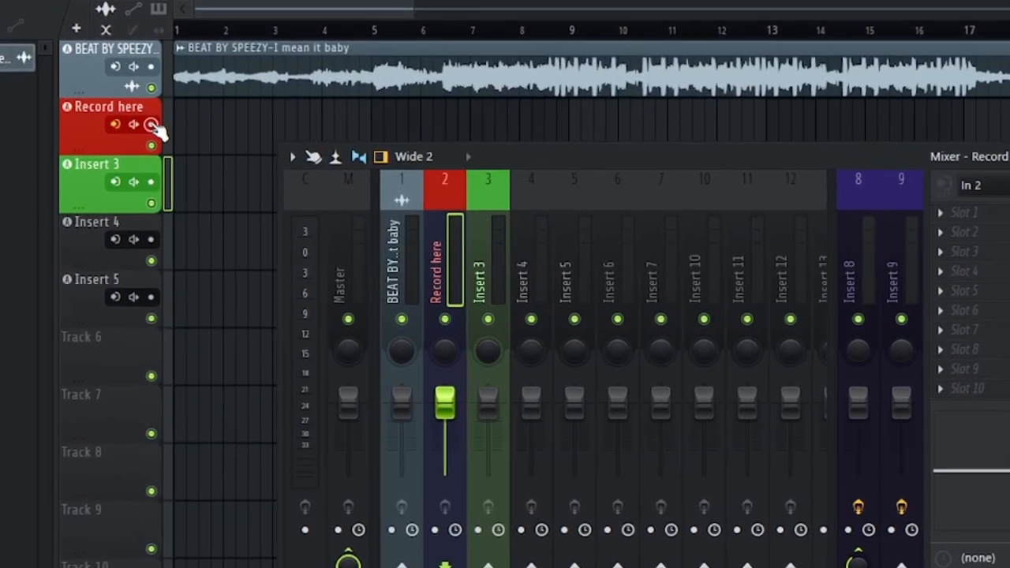
left_click(159, 133)
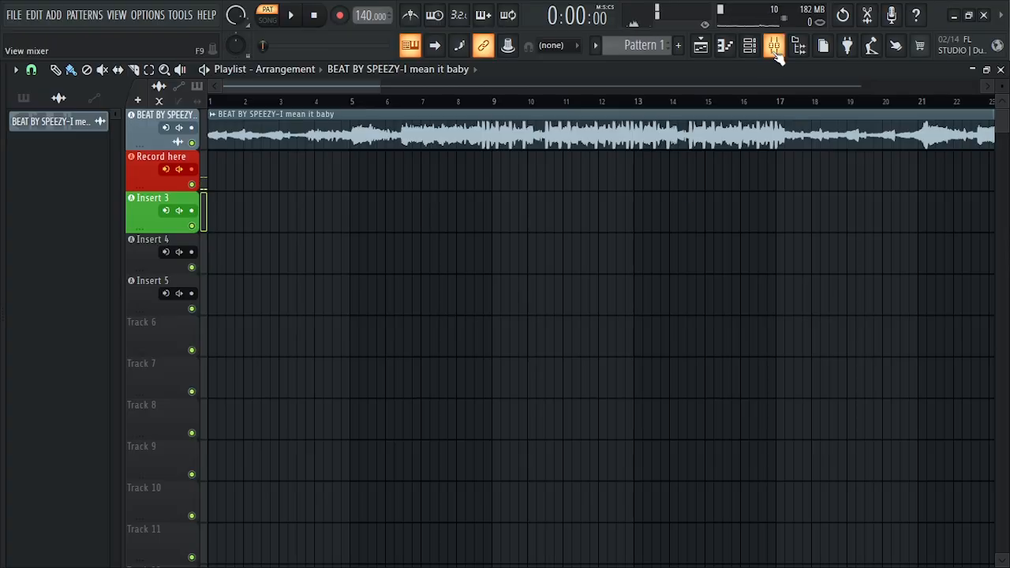
Step: Lower the send level from "Record here" to the reverb on Insert 8
left_click(775, 51)
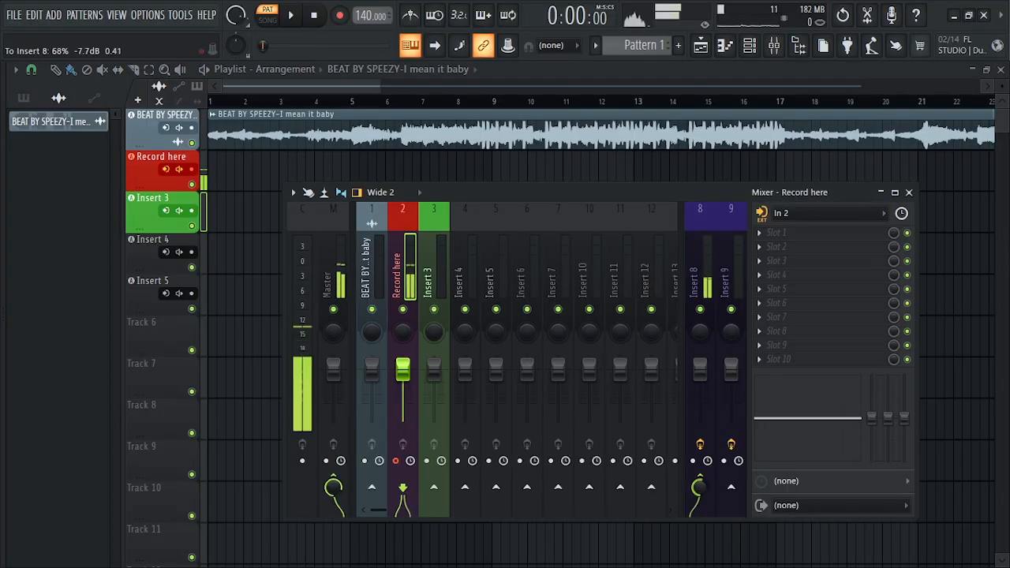
left_click(696, 330)
left_click(739, 177)
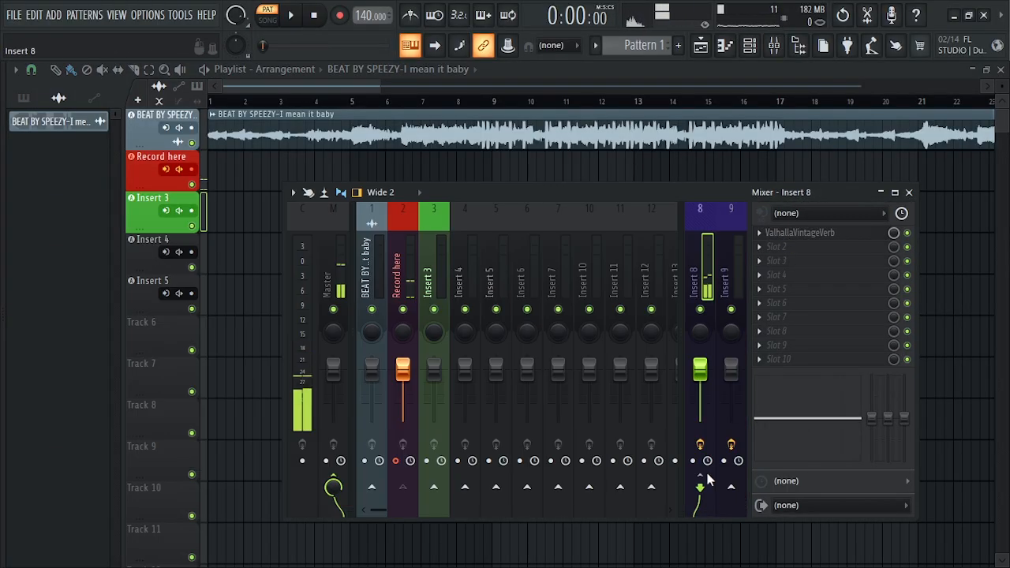
left_click(399, 272)
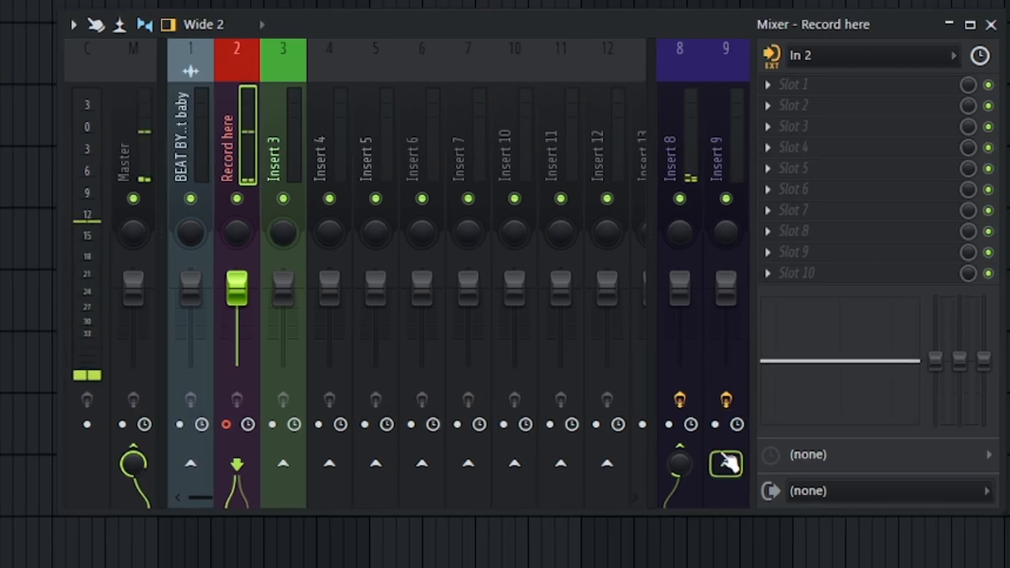
Step: Send the "Record here" mixer track to the delay on Insert 9 and lower that send level
left_click(726, 465)
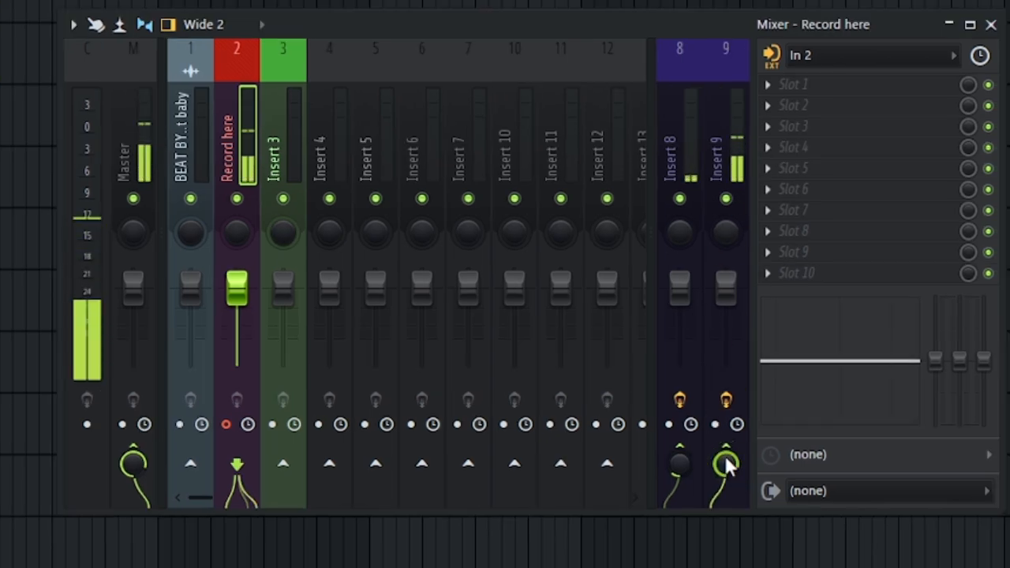
left_click(732, 316)
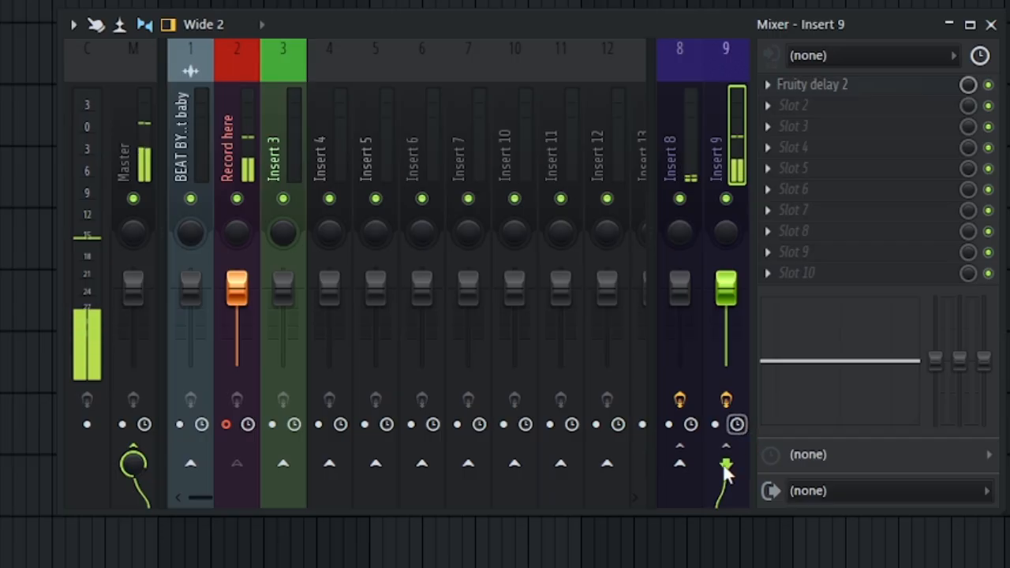
left_click(235, 144)
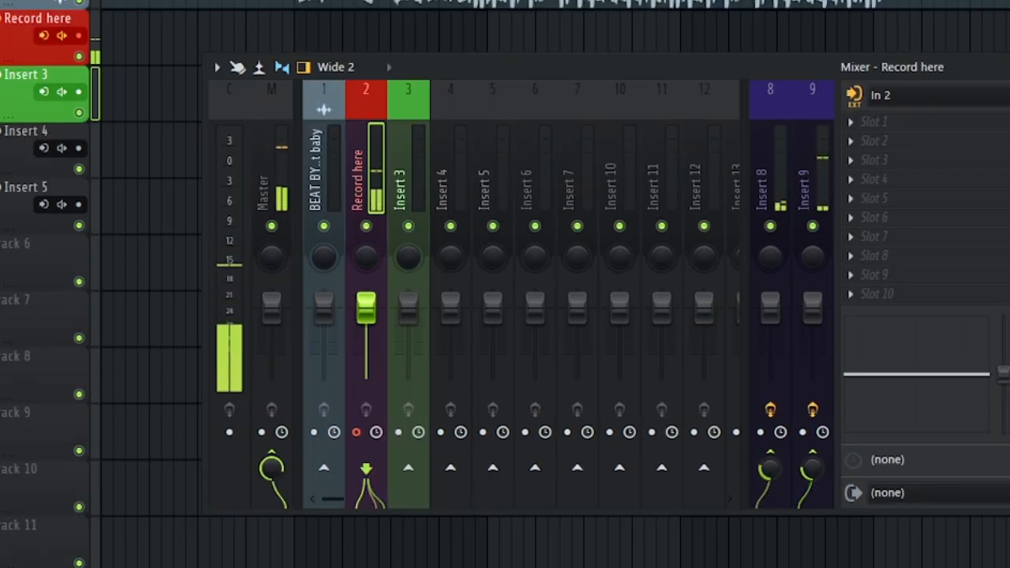
left_click_drag(553, 61, 462, 71)
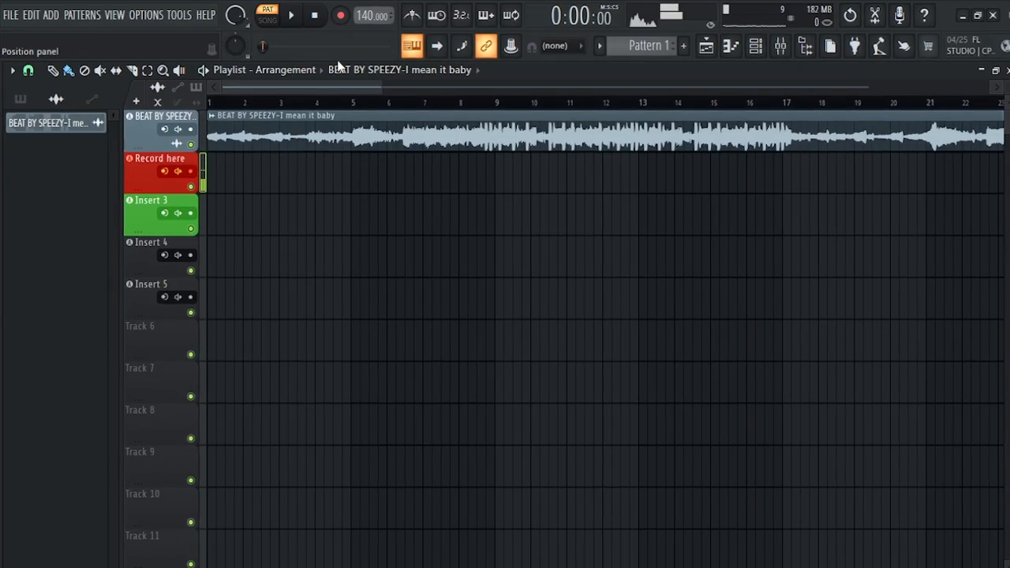
Step: Enable recording mode and choose to record Everything
left_click(347, 17)
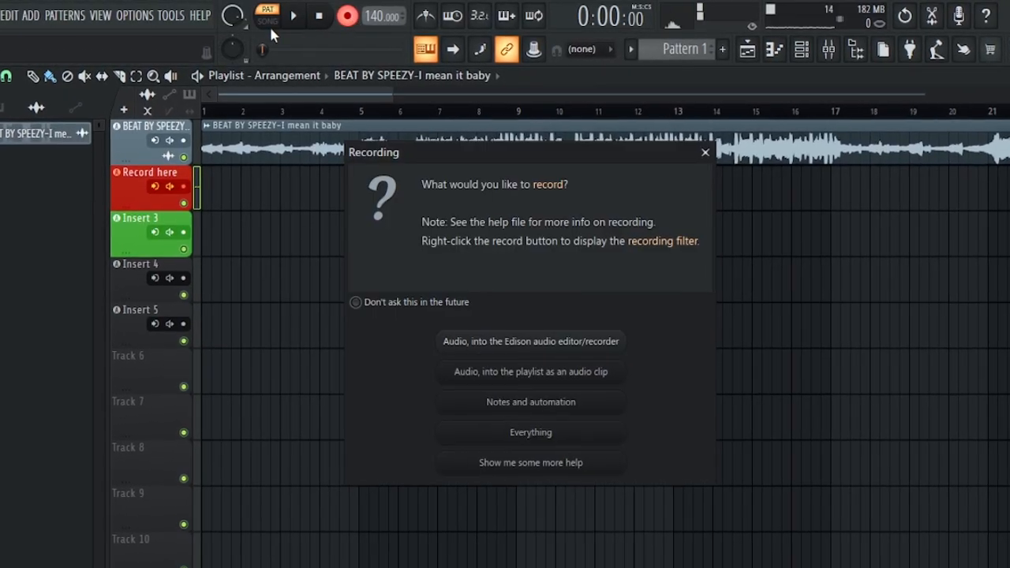
left_click(532, 440)
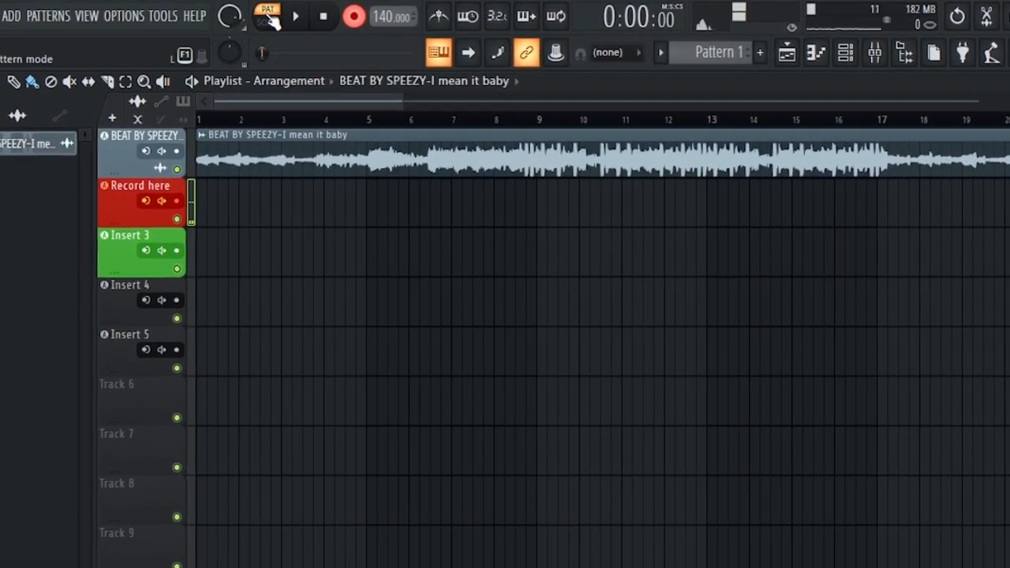
Step: Switch playback to Song mode and turn on the countdown before recording
left_click(269, 17)
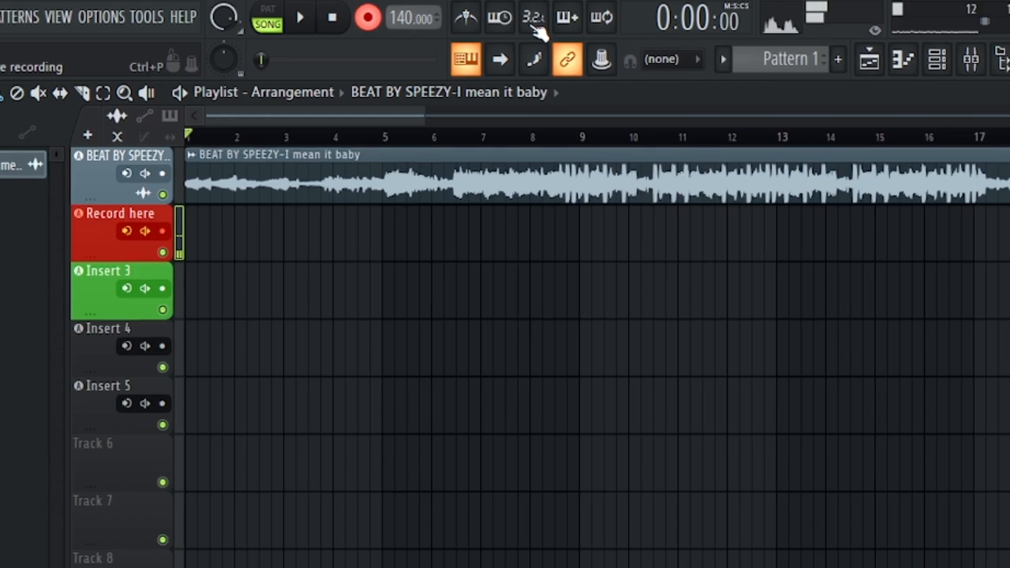
left_click(530, 19)
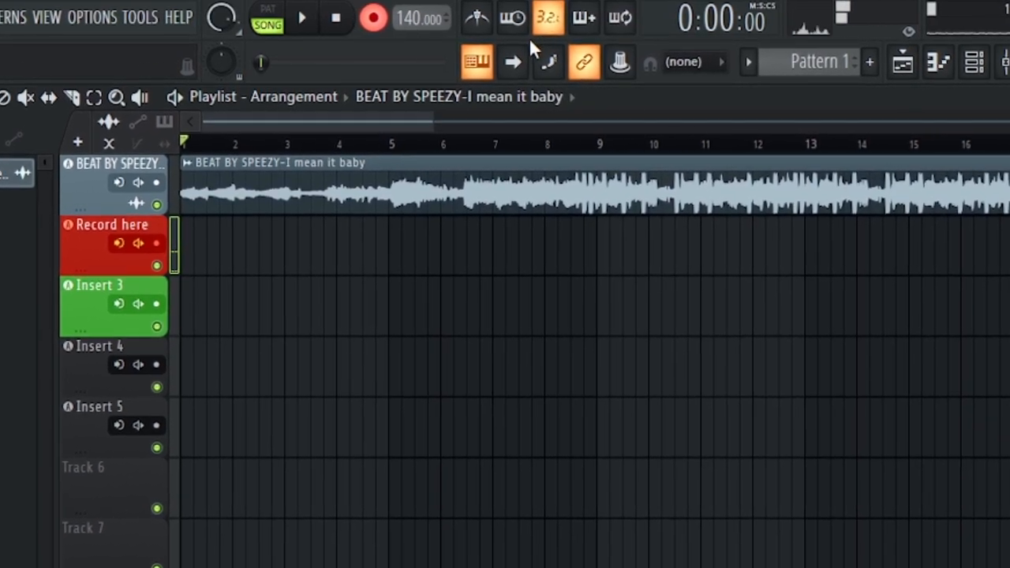
left_click_drag(433, 124, 382, 122)
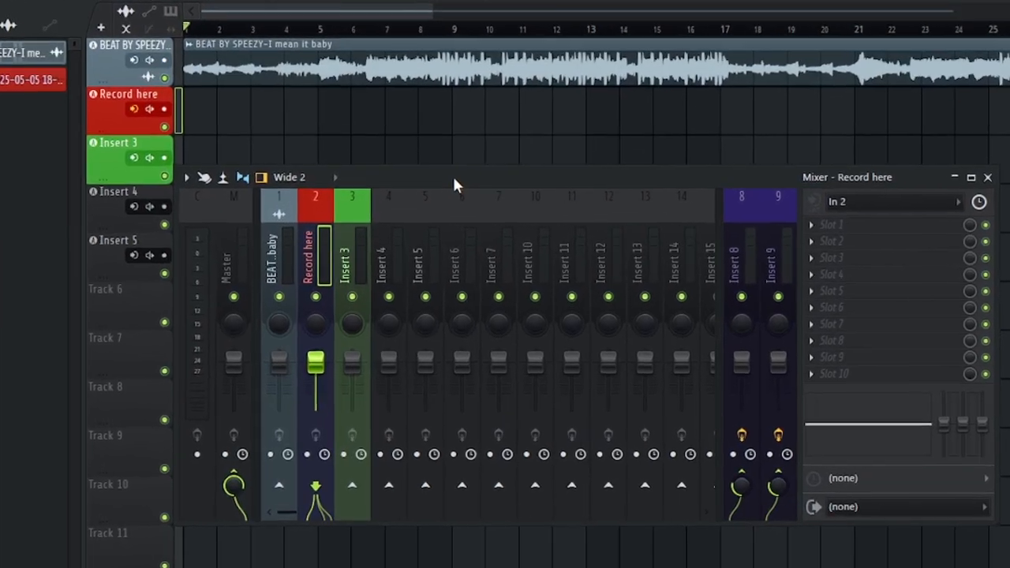
Step: Load Auto-Key in the first effect slot of the beat's mixer track and play the beat to detect its key
left_click(270, 217)
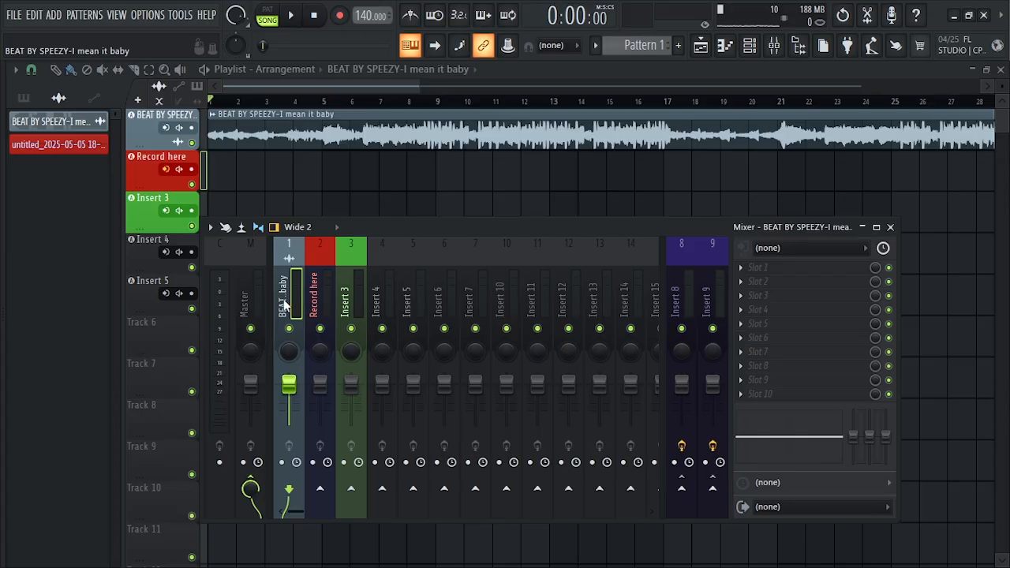
left_click(741, 270)
mouse_move(515, 182)
left_mouse_down()
mouse_move(530, 180)
mouse_move(519, 181)
left_mouse_up()
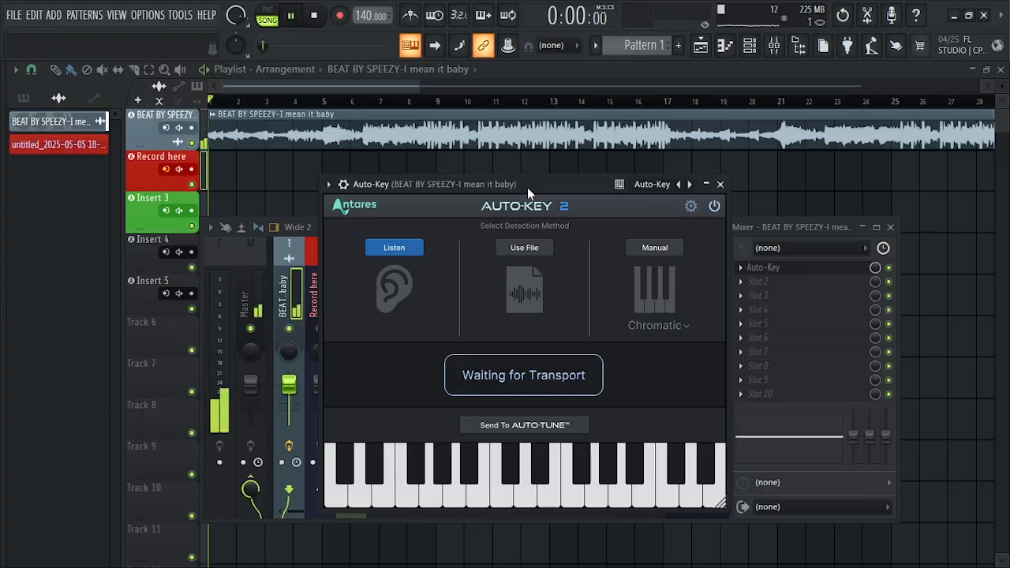
key("space")
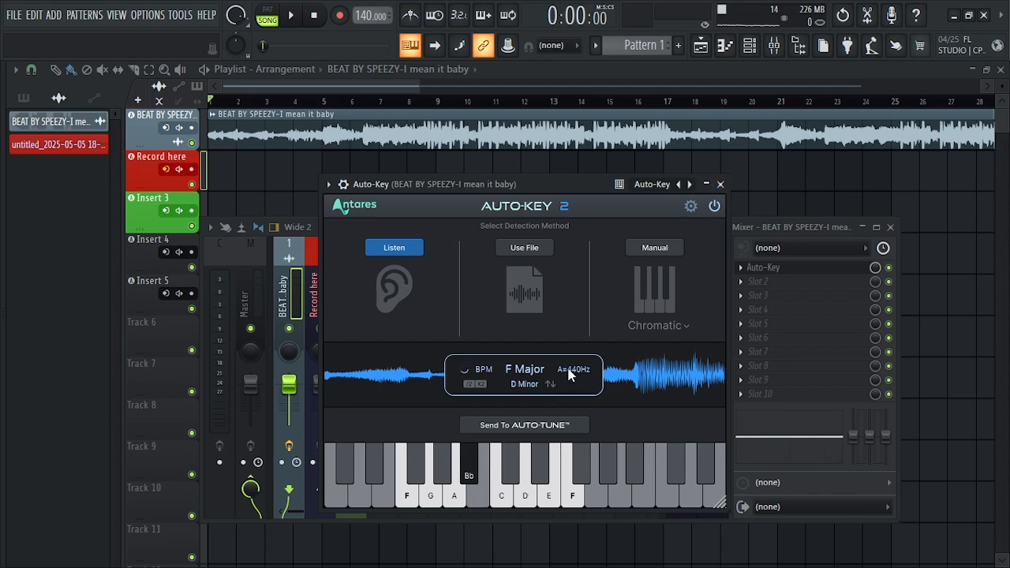
left_click(719, 185)
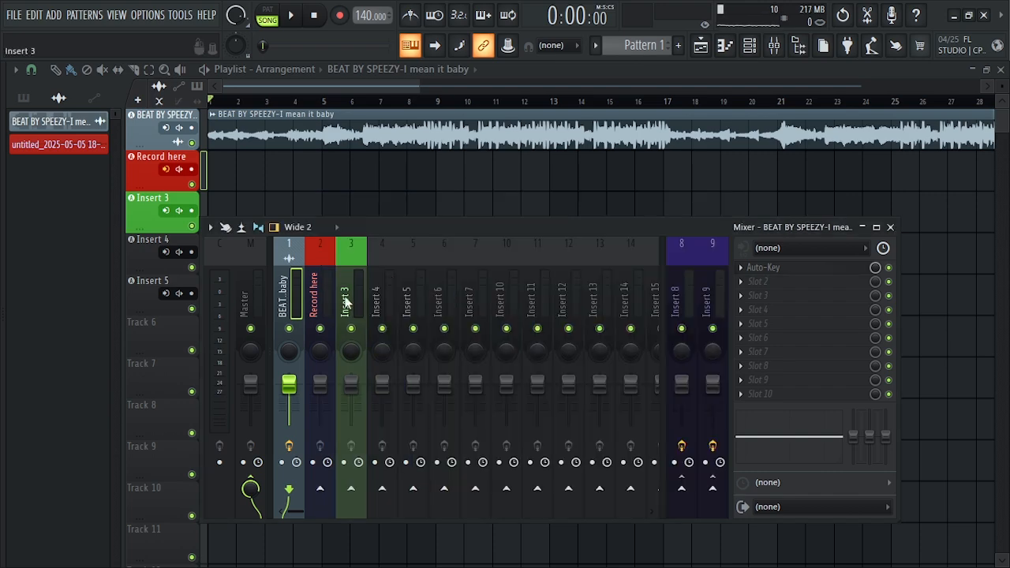
Step: Load Auto-Tune Artist in the first effect slot of the "Record here" mixer track and set its scale to Major and key to F
left_click(324, 306)
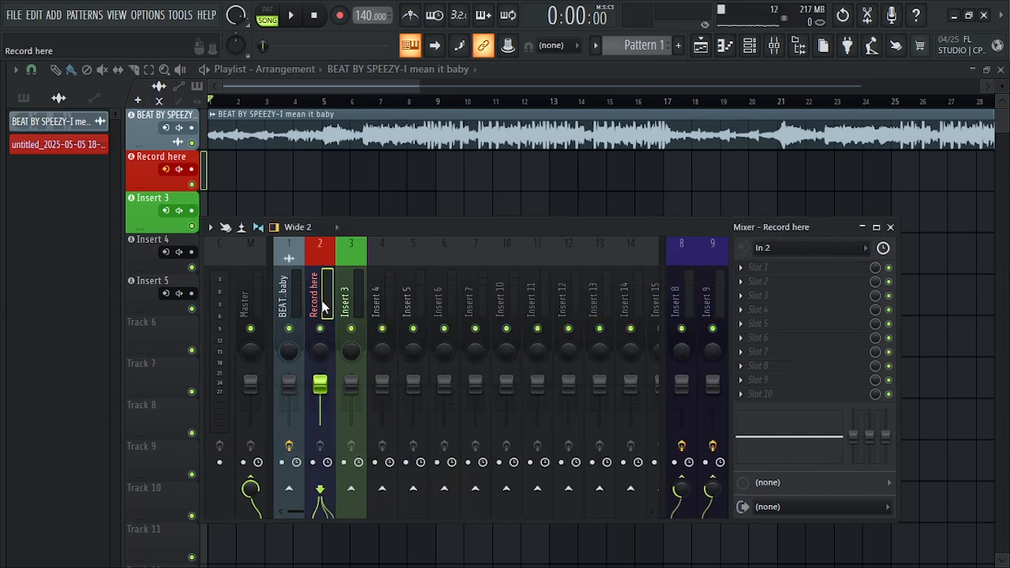
left_click(751, 274)
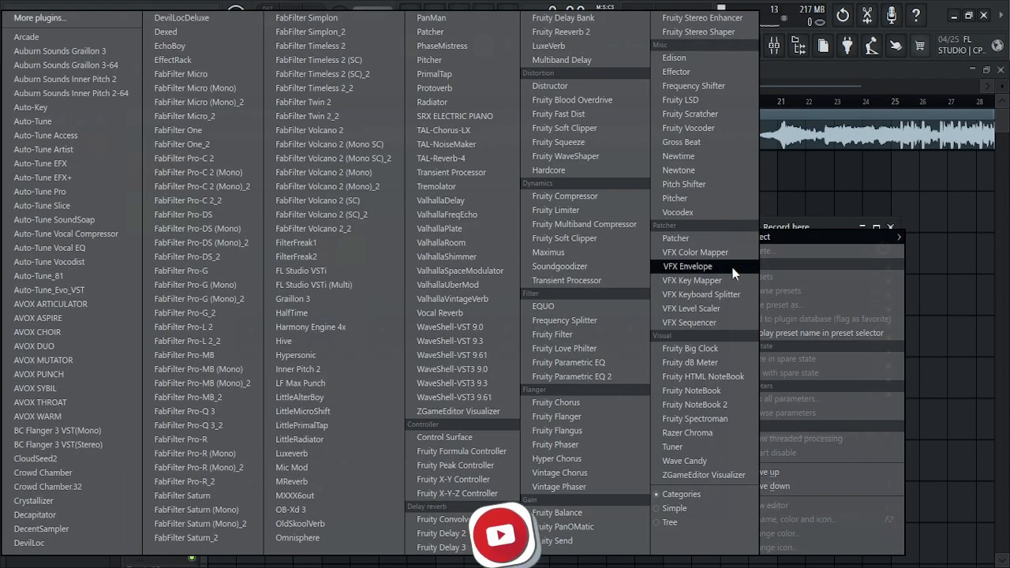
left_click(66, 151)
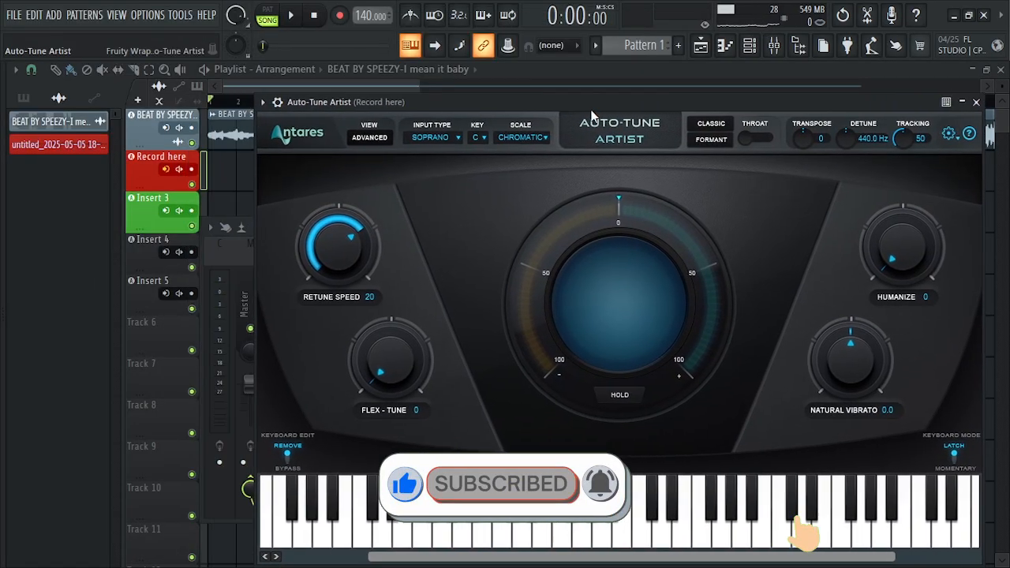
left_click(515, 148)
left_click(510, 119)
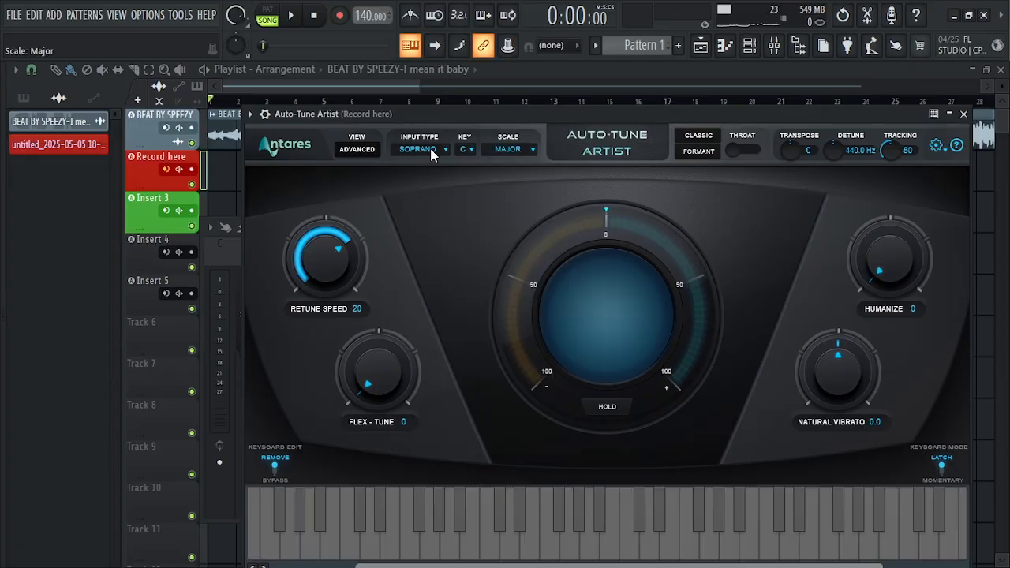
left_click(471, 148)
left_click(471, 240)
Step: Set Auto-Tune Artist's retune speed to 0, humanize to 19 and input type to Low Male
left_click_drag(333, 263, 332, 316)
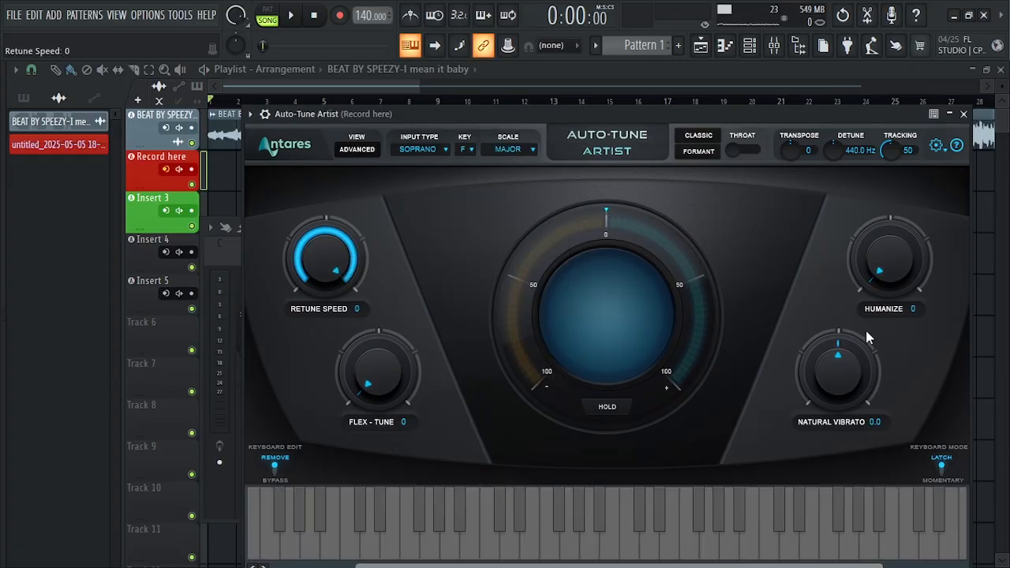
left_click_drag(879, 224, 877, 242)
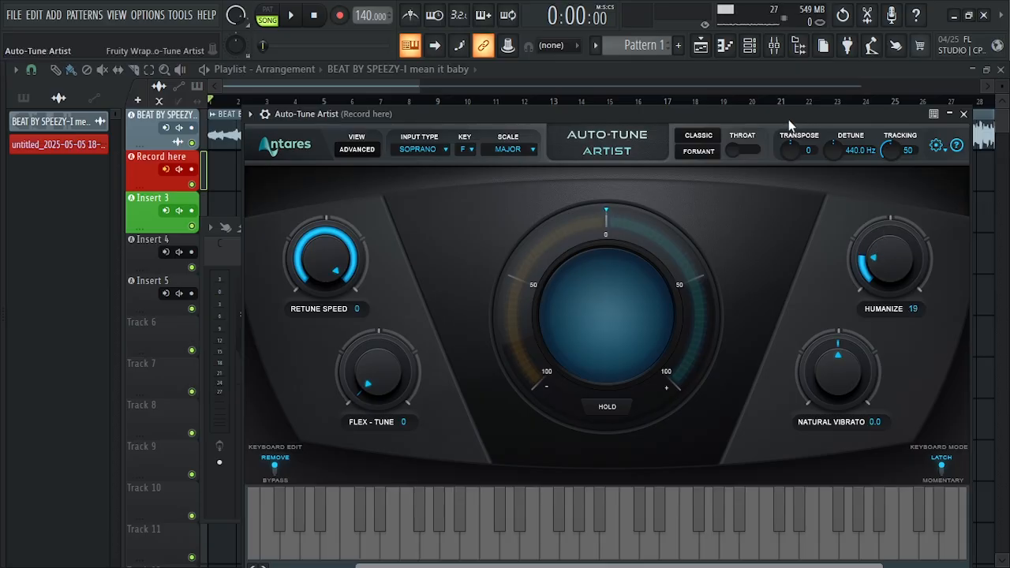
left_click_drag(782, 120, 756, 132)
left_click(402, 162)
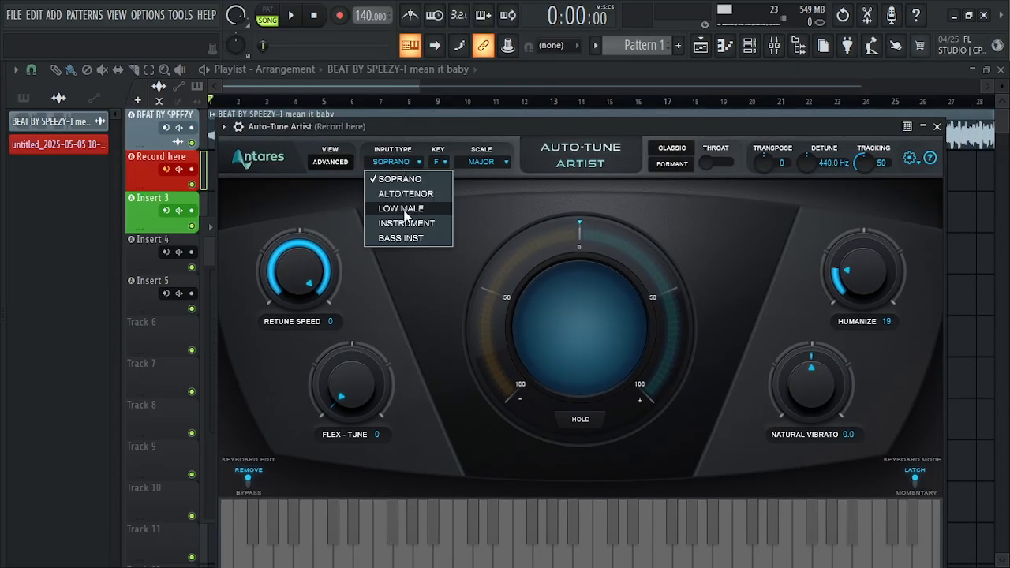
left_click(402, 209)
left_click(935, 128)
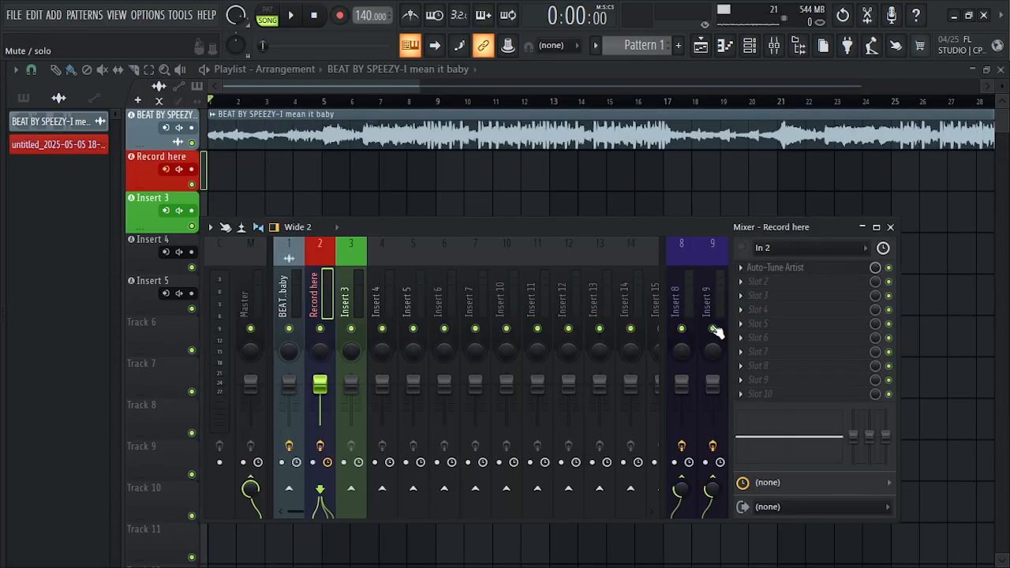
Step: Reopen Auto-Key on the beat's mixer track to check the detected key
left_click(289, 292)
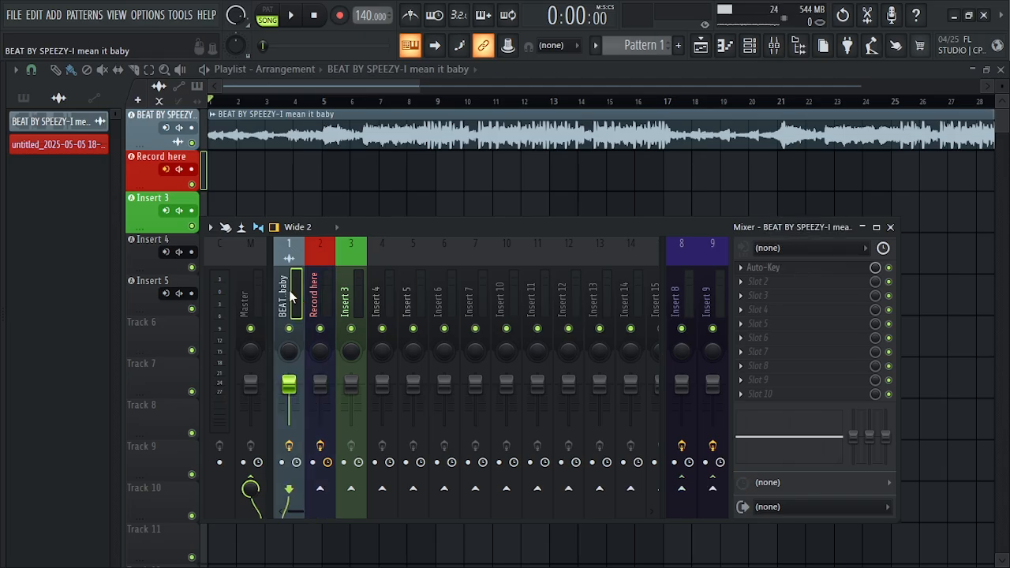
left_click(794, 272)
left_click(794, 273)
left_click(793, 272)
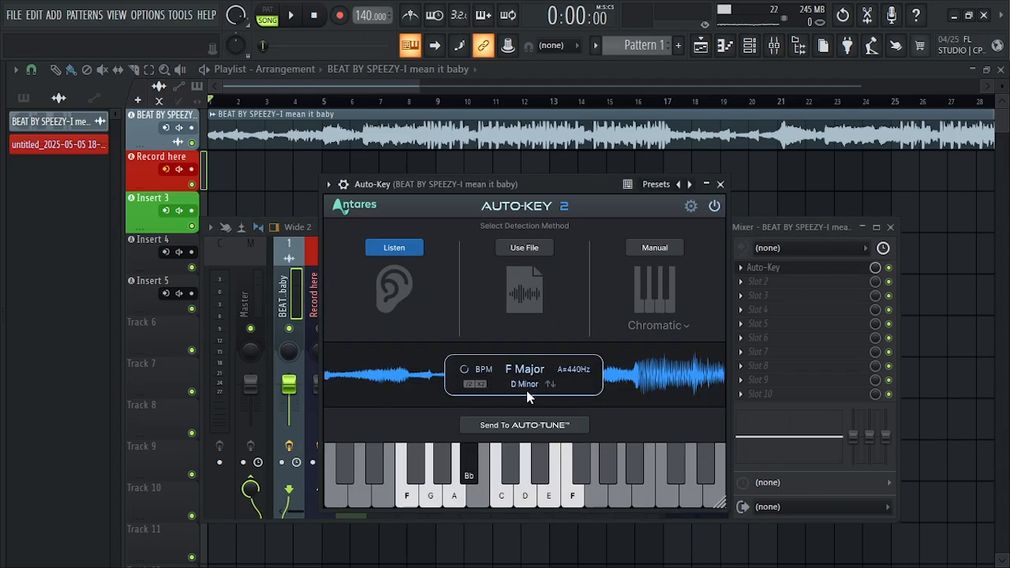
left_click(721, 184)
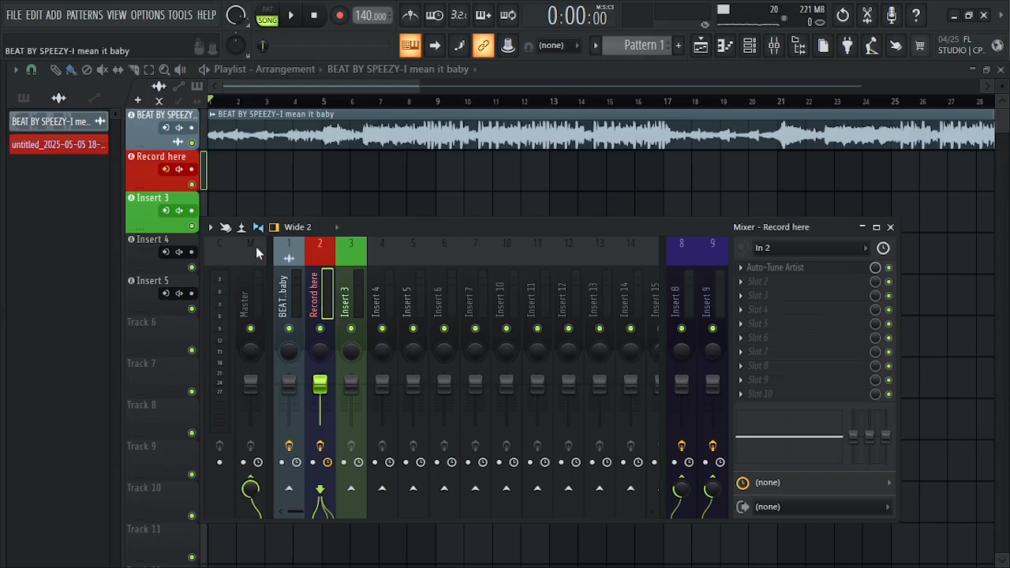
Step: Arm the "Record here" track, set Auto-Tune Artist's retune speed to 5, and close the plugin and mixer
left_click(192, 170)
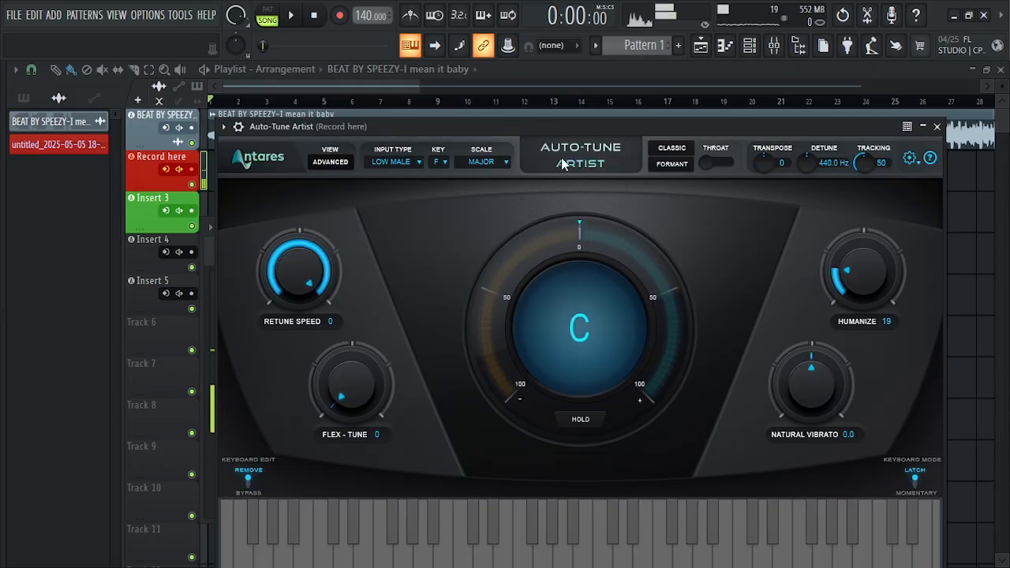
left_click_drag(544, 133, 493, 114)
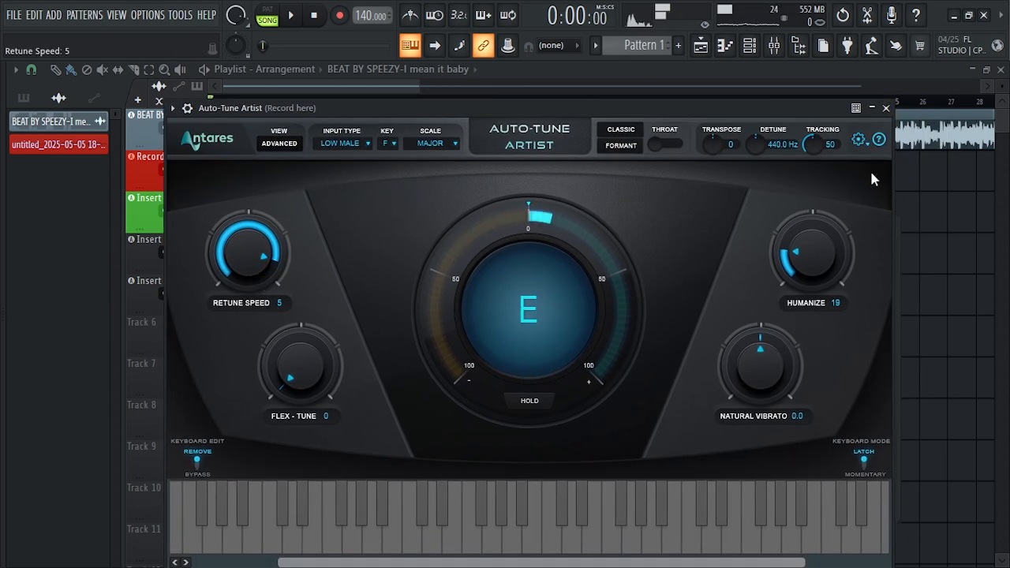
left_click(887, 108)
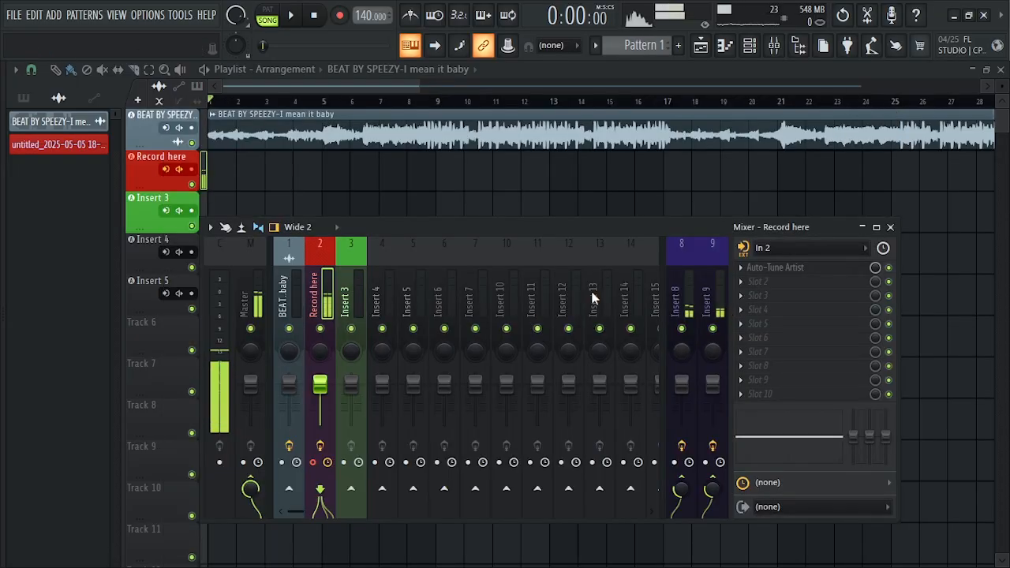
left_click(891, 228)
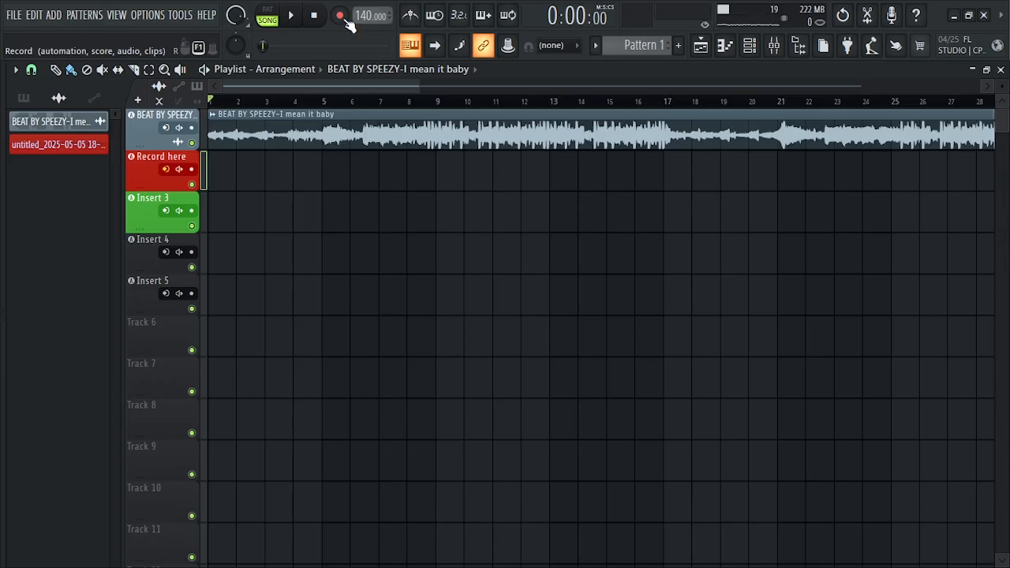
Step: Enable recording of Everything and record a vocal take on the "Record here" track from the start to about bar 66
left_click(341, 16)
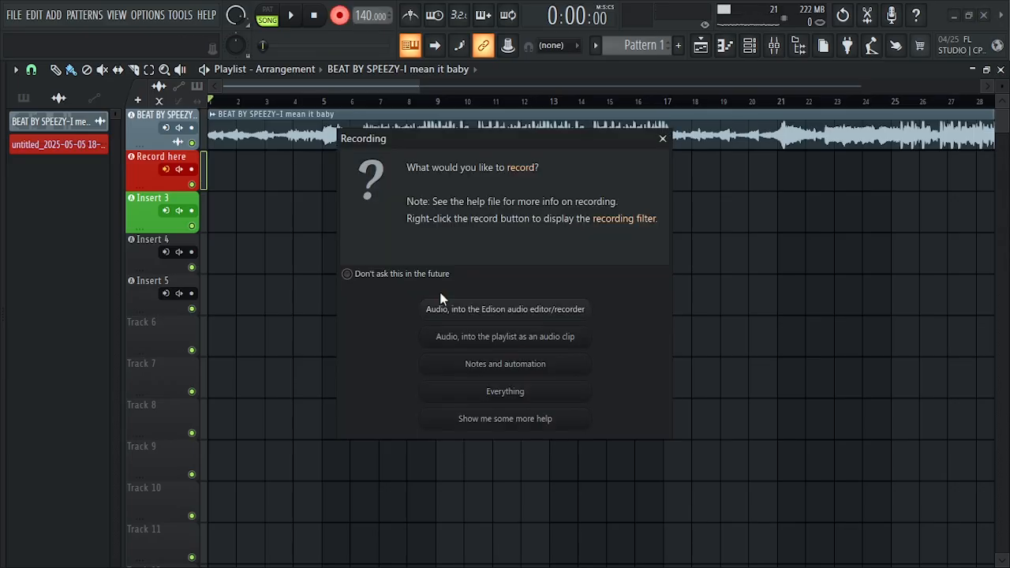
left_click(505, 392)
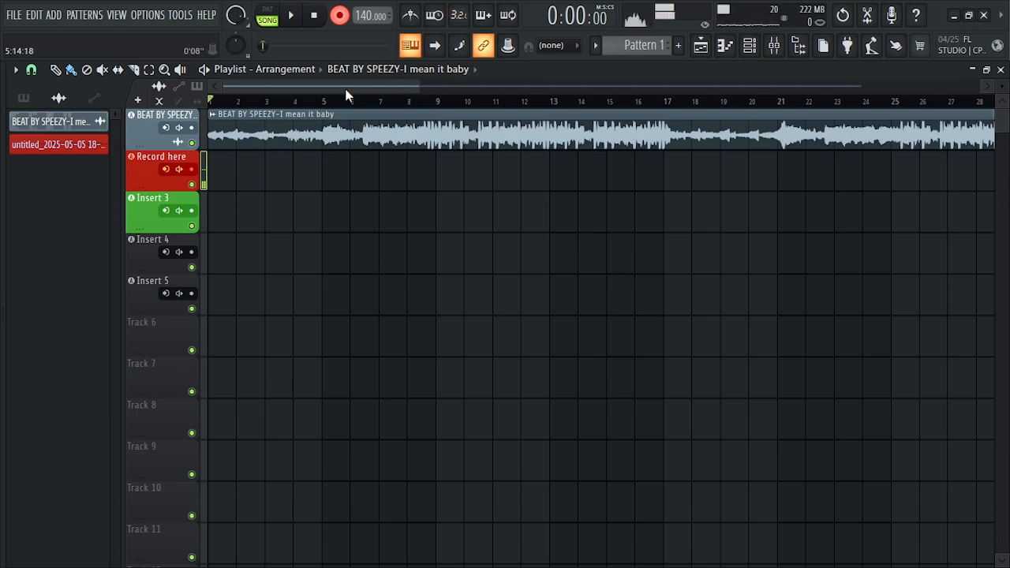
key("space")
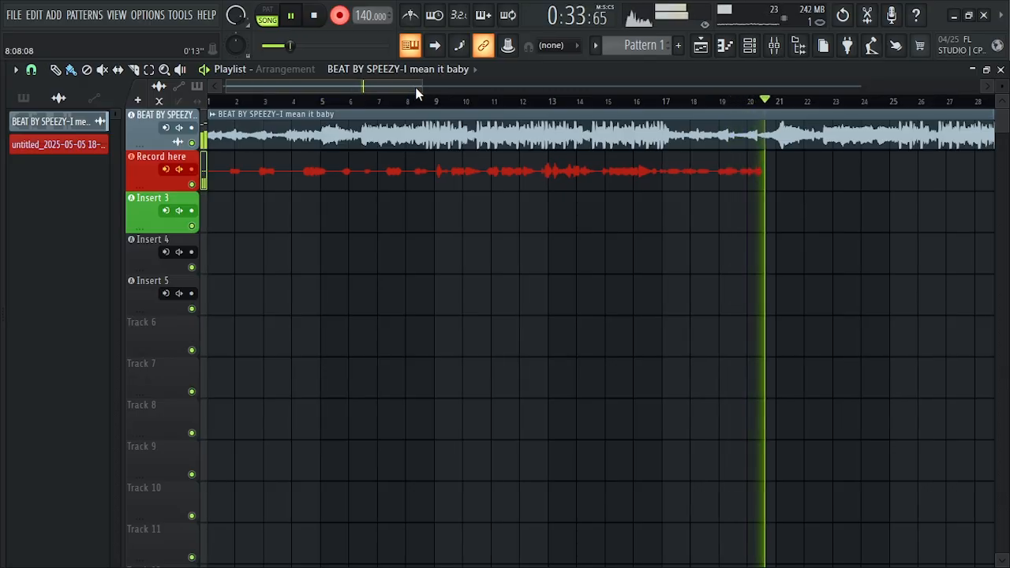
left_click_drag(410, 87, 490, 93)
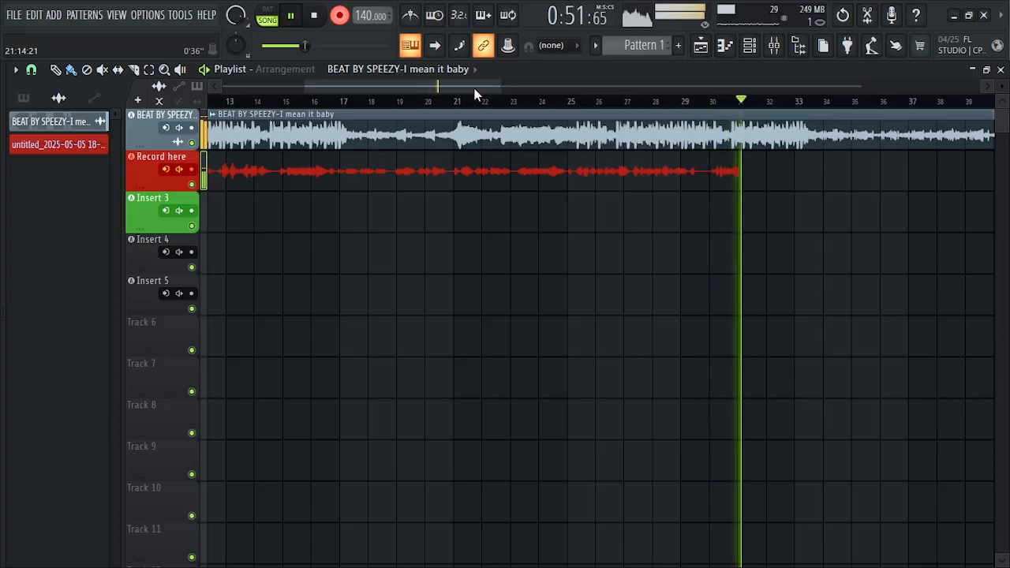
left_click_drag(475, 89, 505, 92)
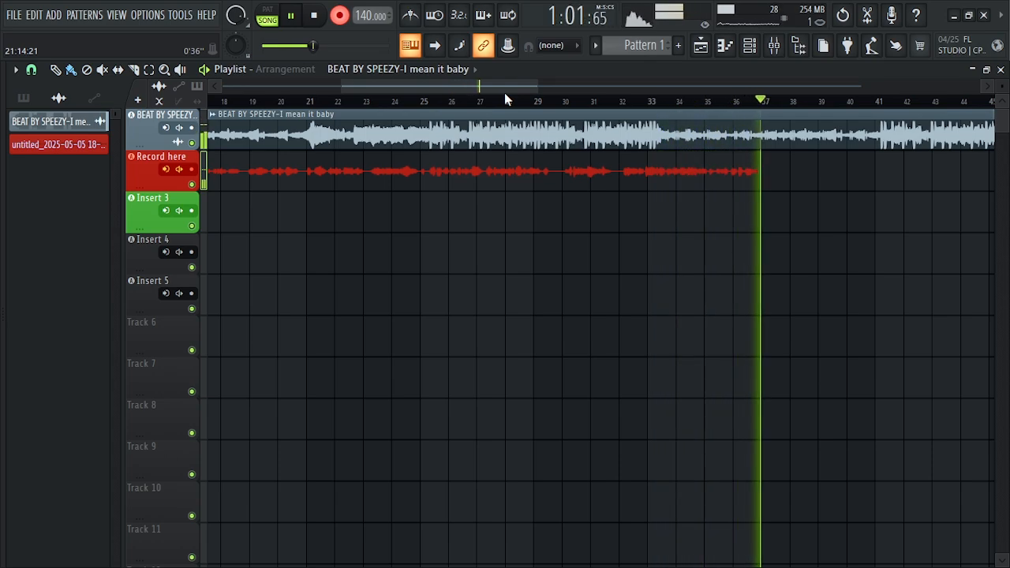
left_click_drag(511, 85, 557, 91)
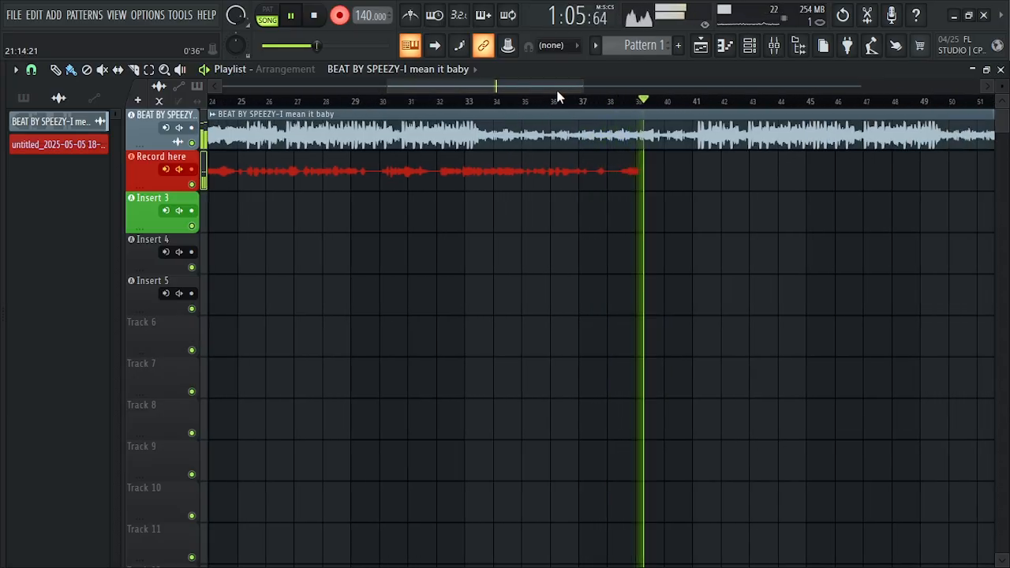
left_click_drag(558, 96, 604, 101)
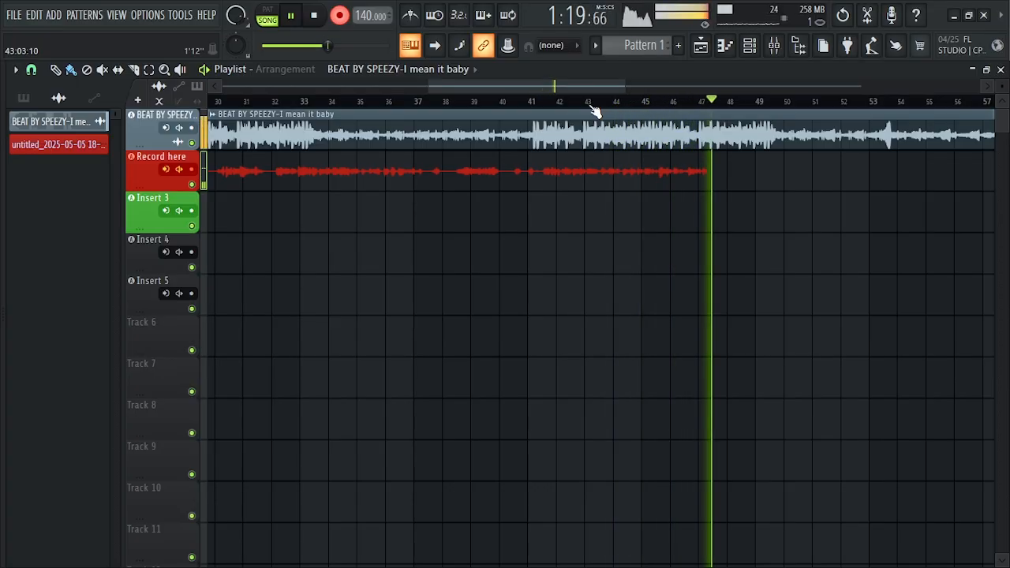
left_click_drag(584, 86, 629, 86)
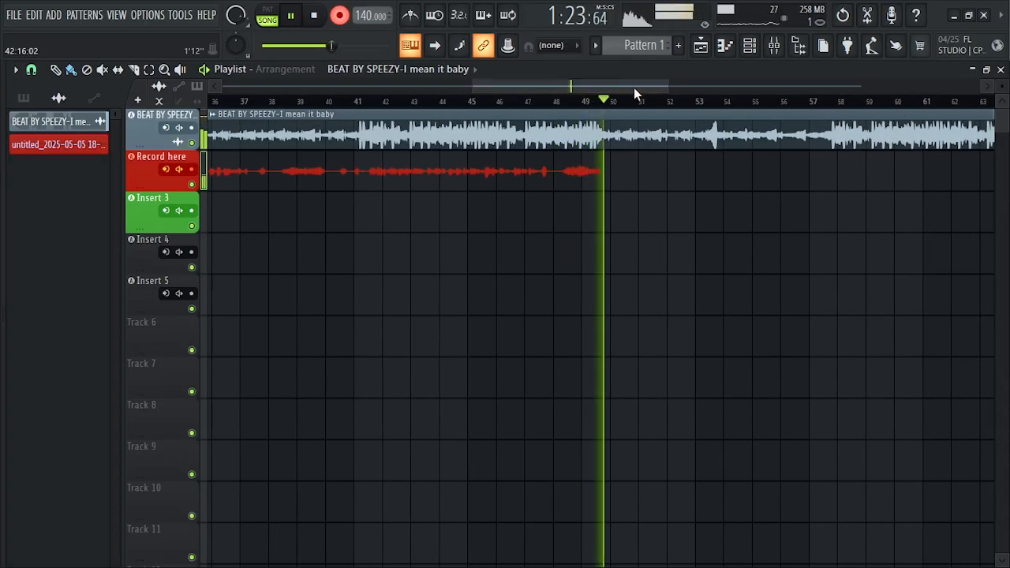
left_click_drag(632, 85, 667, 84)
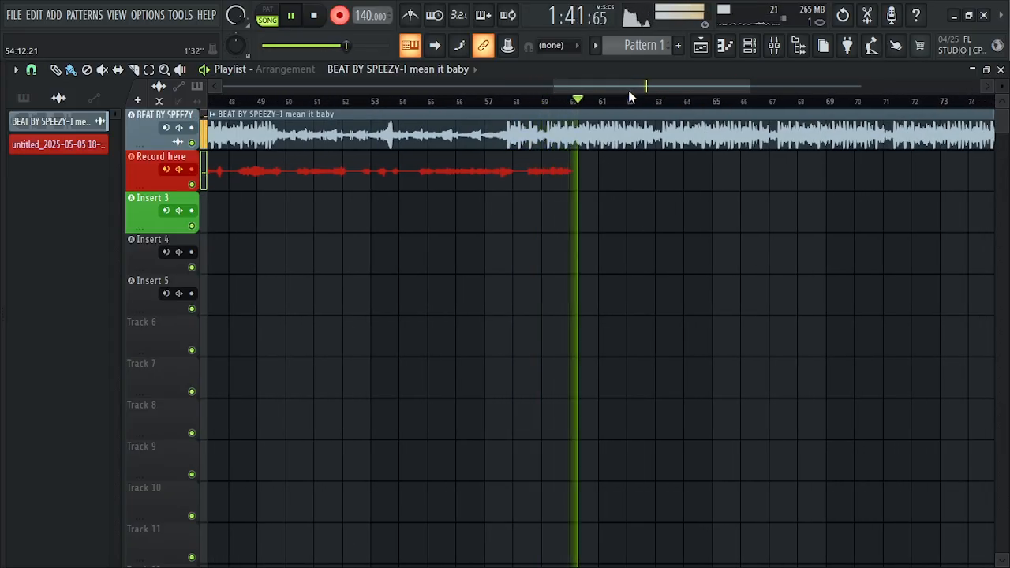
left_click_drag(636, 87, 657, 86)
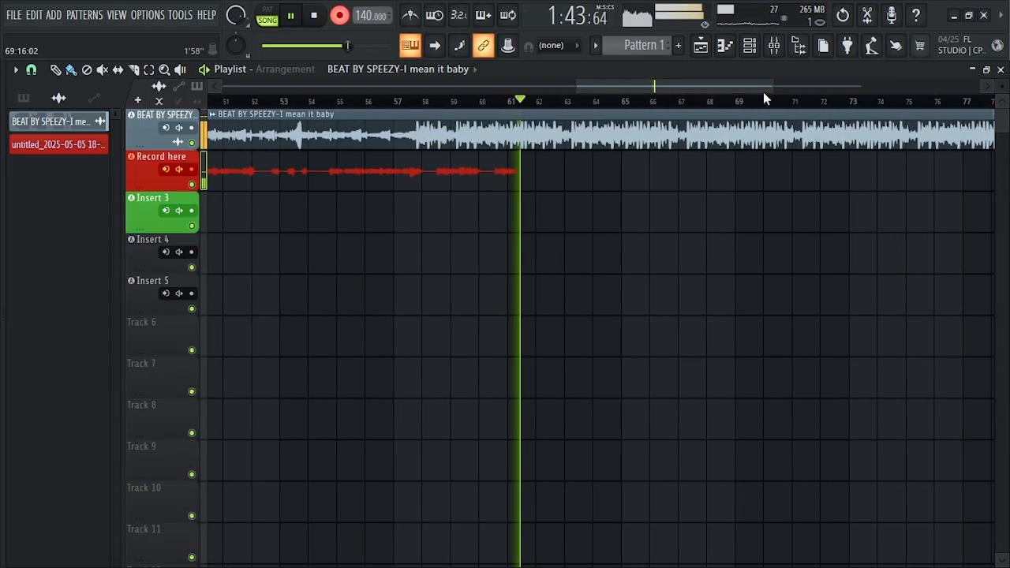
left_click_drag(775, 88, 876, 87)
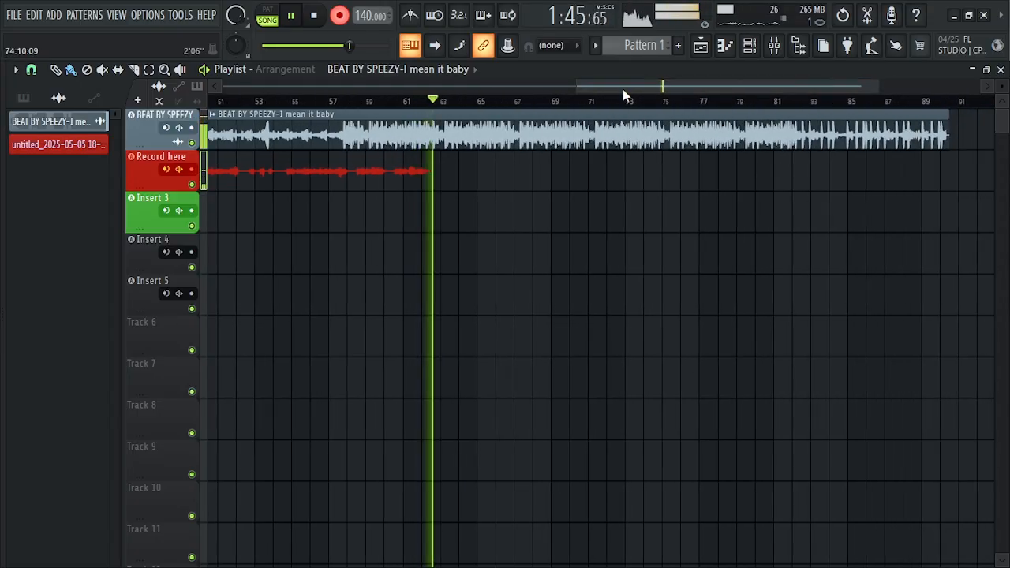
left_click_drag(580, 87, 433, 93)
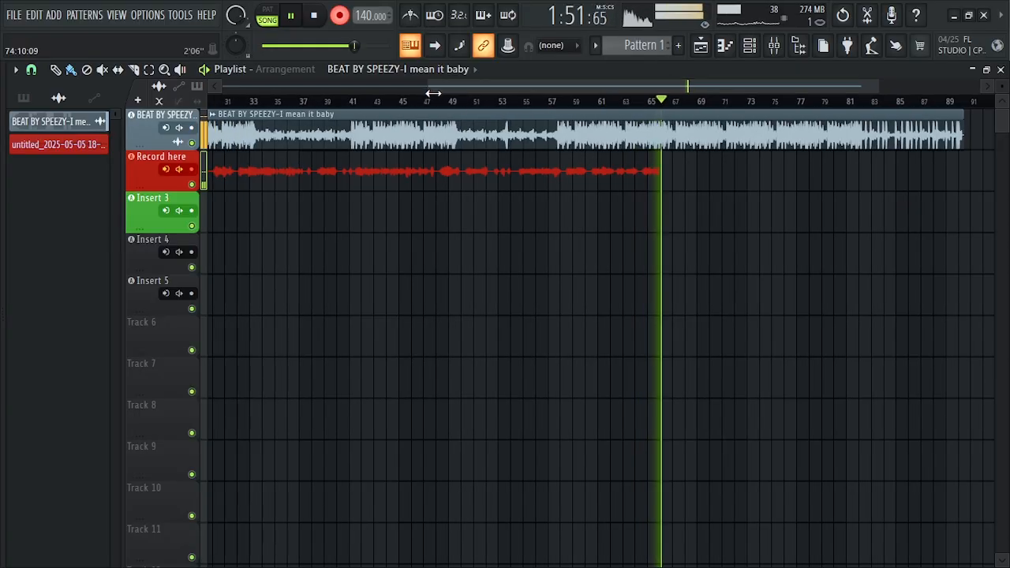
key("space")
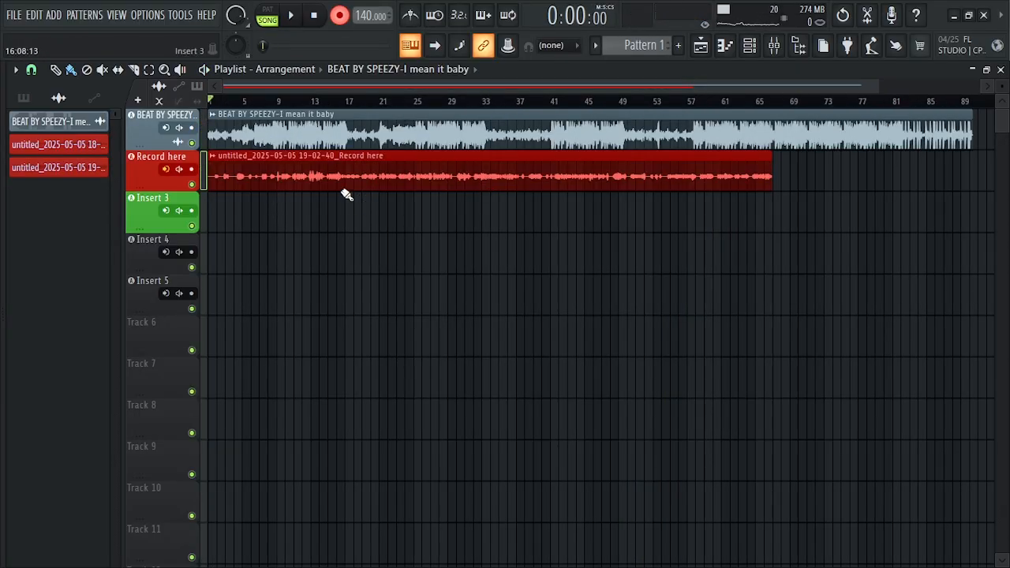
Step: Save the project as "baby why" in a new project folder
key("ctrl+s")
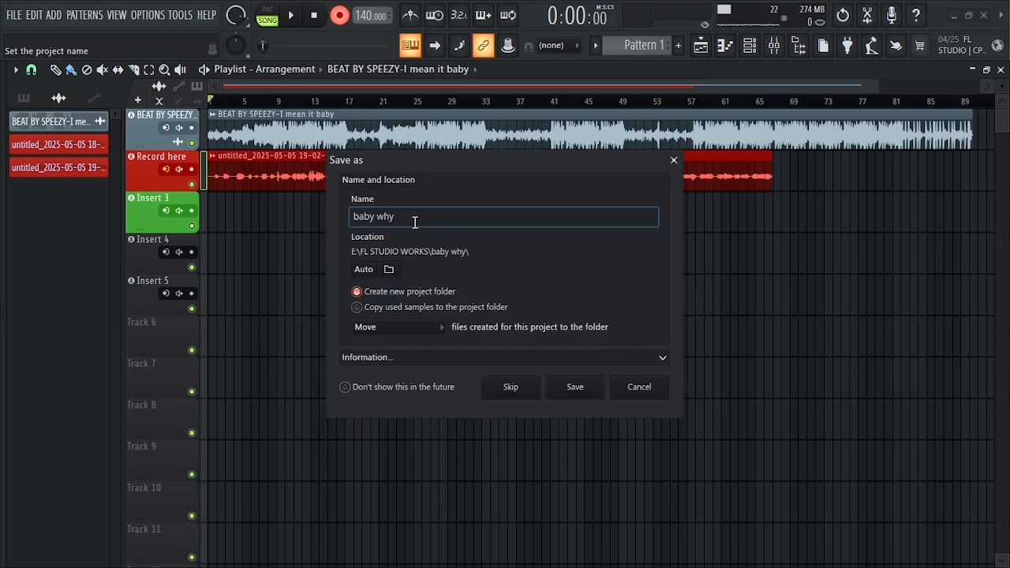
left_click(577, 392)
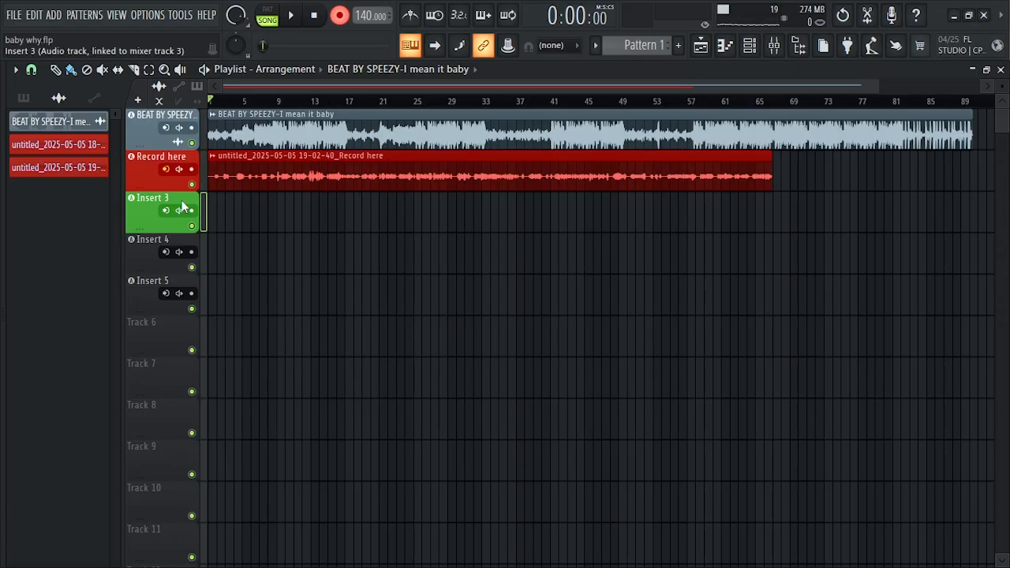
Step: Open Auto-Tune Artist on mixer Insert 3 and set its scale to Minor and key to F
left_click(777, 49)
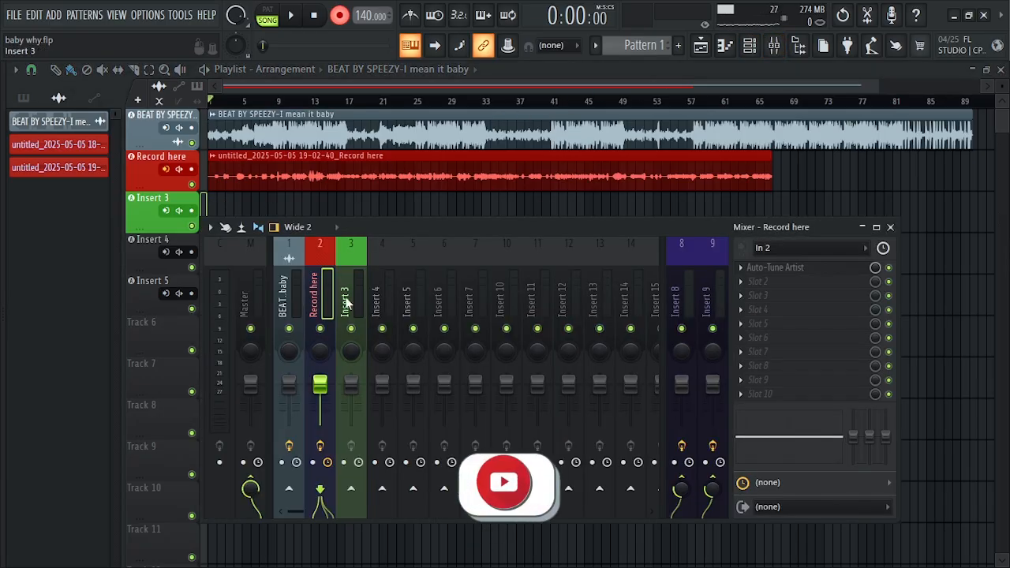
left_click(347, 296)
left_click(756, 269)
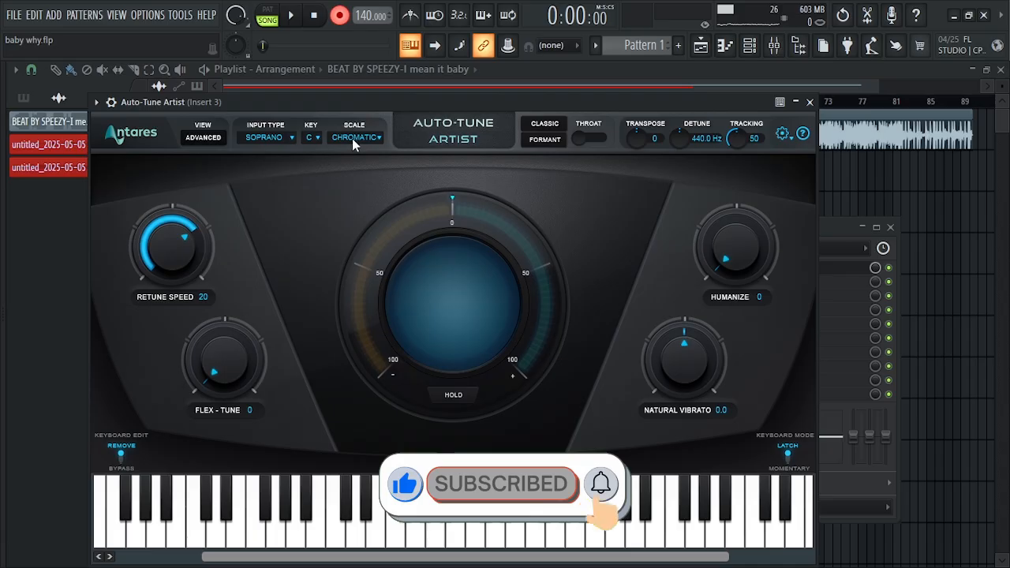
left_click(353, 138)
left_click(356, 155)
left_click(312, 137)
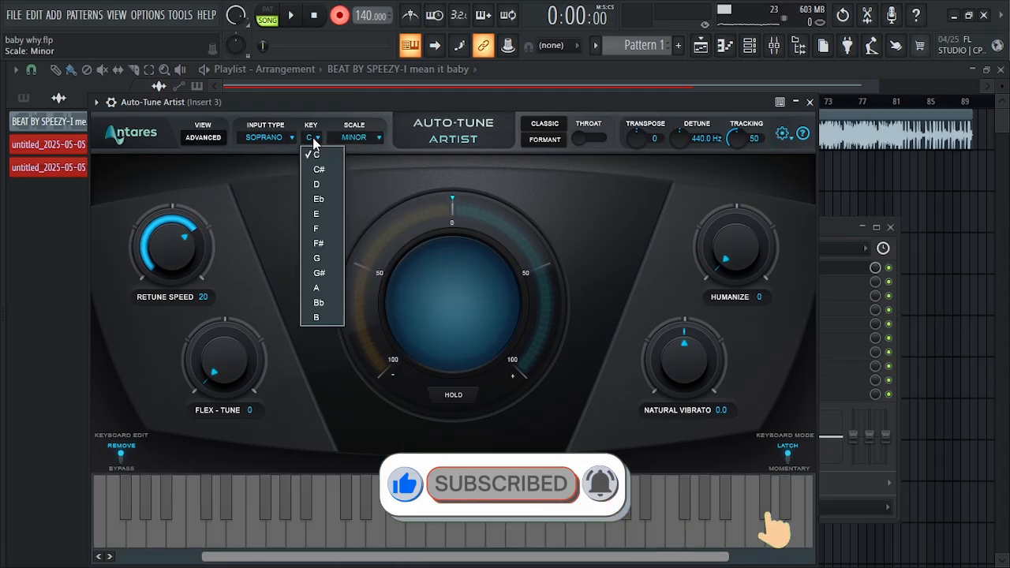
left_click(317, 229)
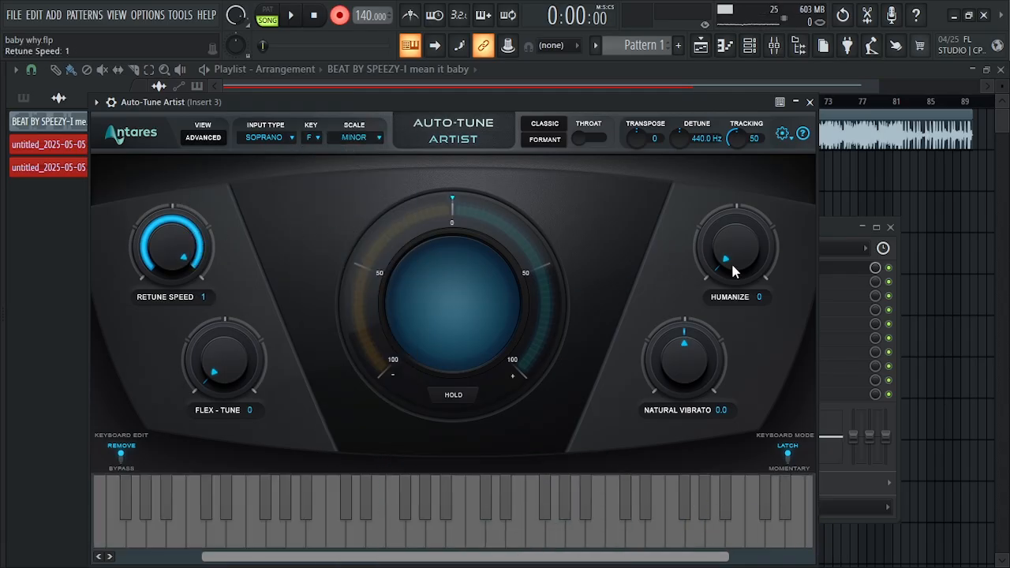
Step: Set Insert 3's Auto-Tune retune speed to 1 and humanize to 14, and send Insert 3 to Inserts 8 and 9, the latter at 32%
scroll(742, 231, "up", 1)
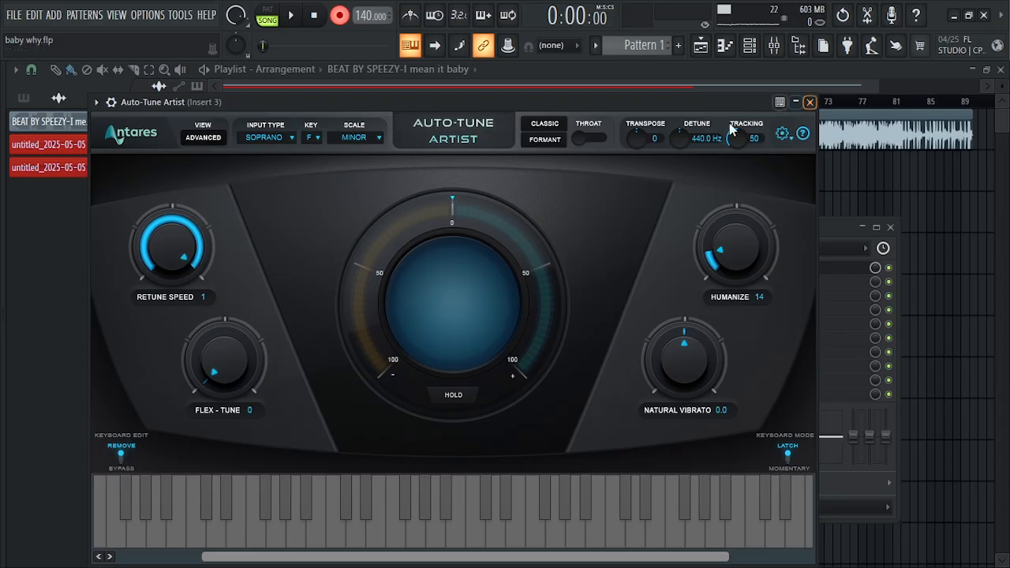
left_click_drag(573, 102, 611, 96)
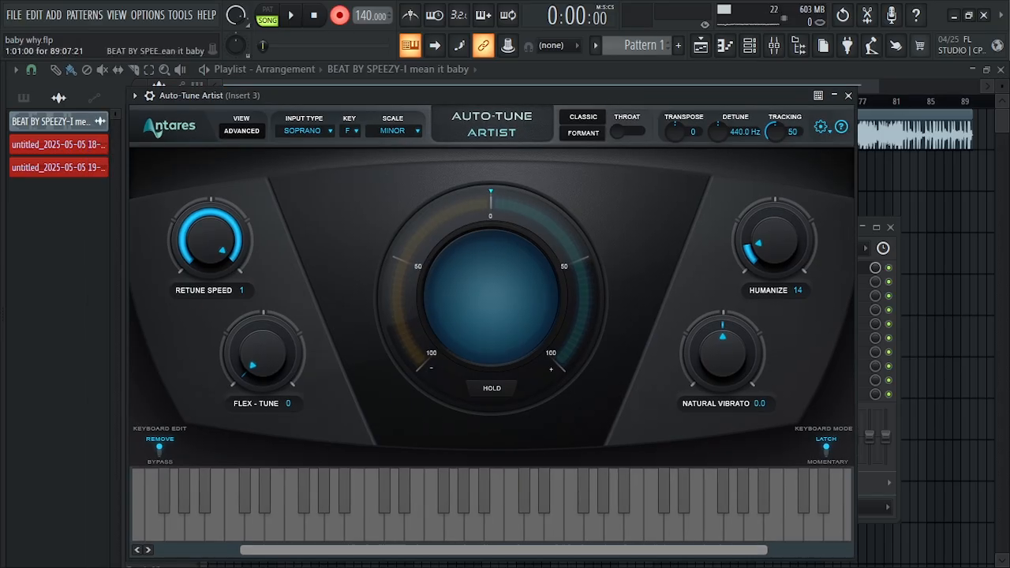
left_click(848, 96)
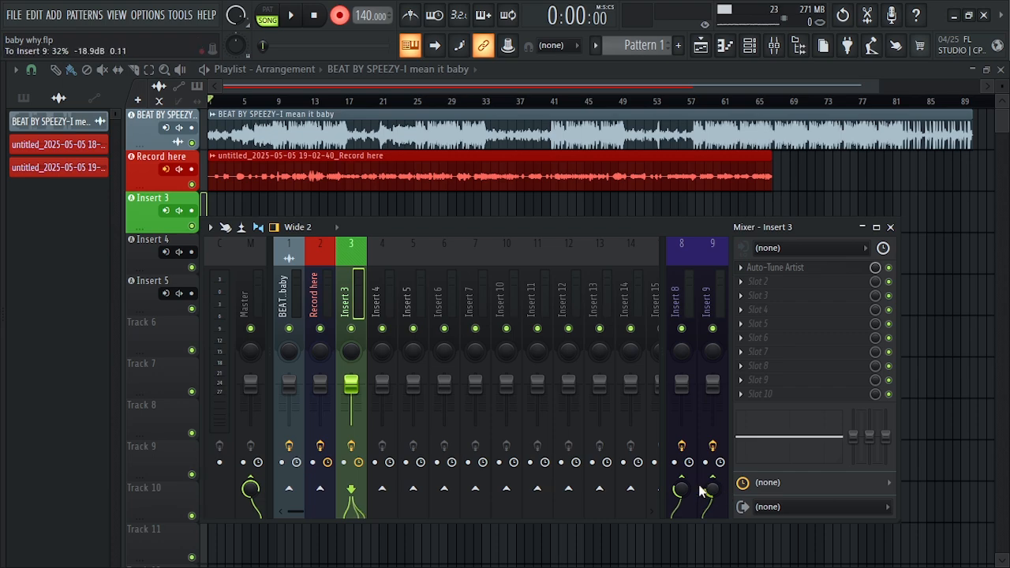
left_click(890, 227)
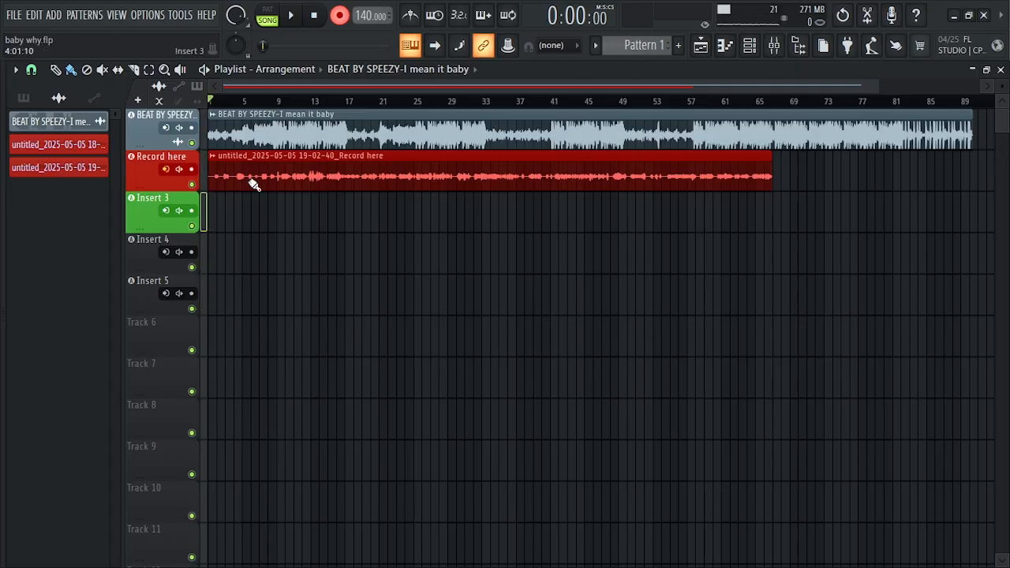
Step: Arm the Insert 3 track and record a second vocal take on it from the start to about bar 25
left_click(292, 17)
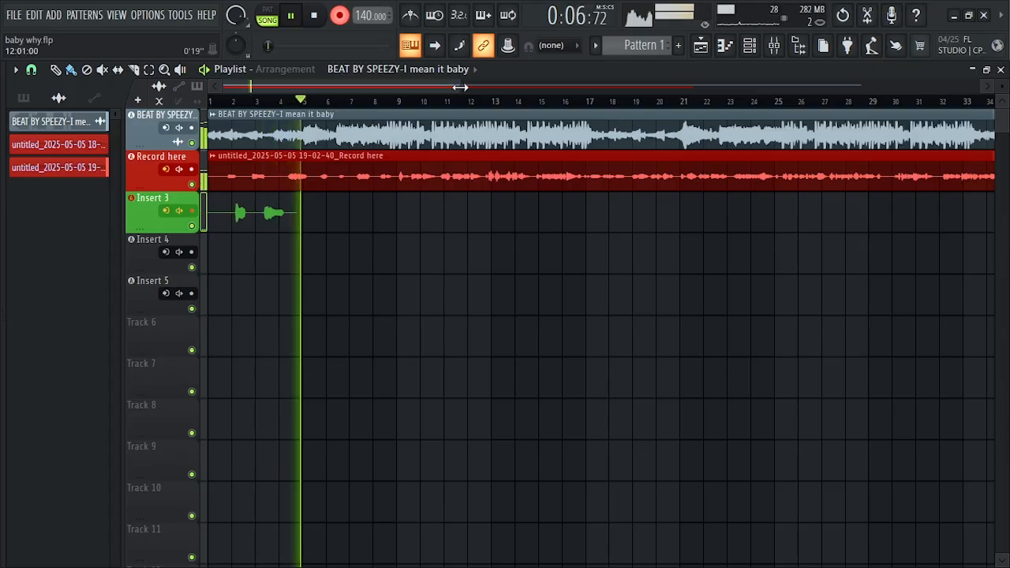
left_click_drag(461, 88, 527, 88)
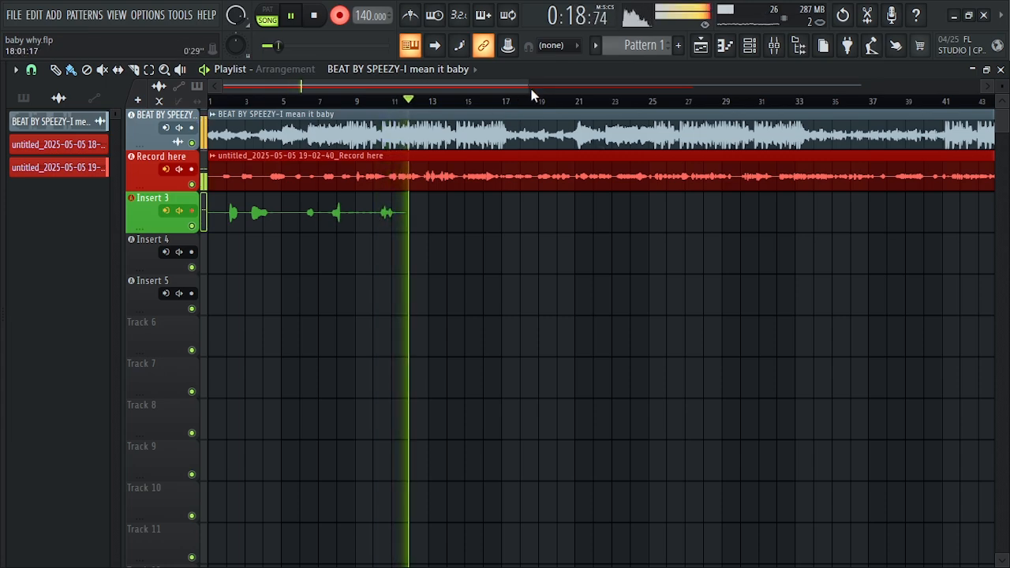
left_click_drag(530, 86, 572, 92)
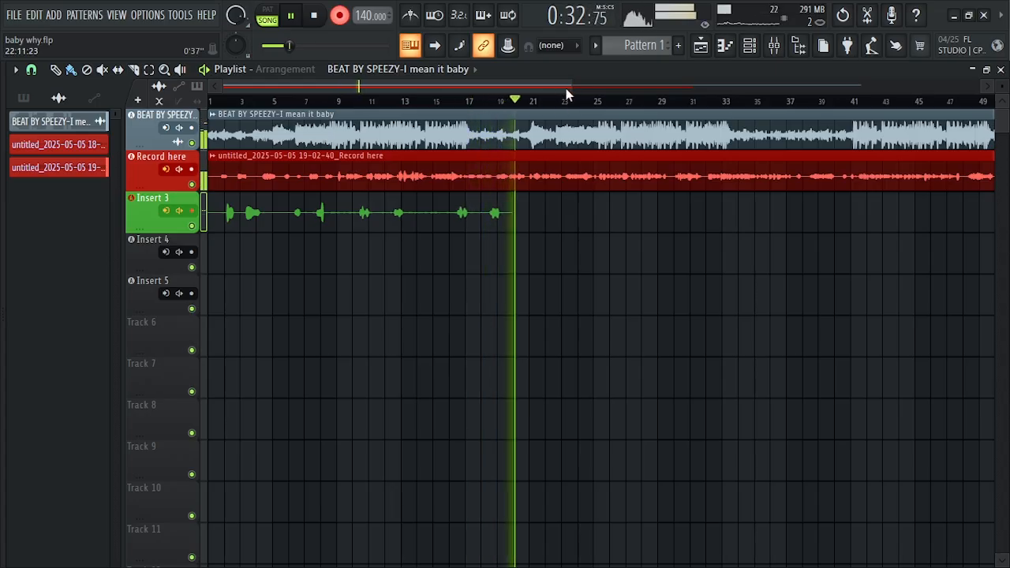
left_click_drag(566, 90, 668, 86)
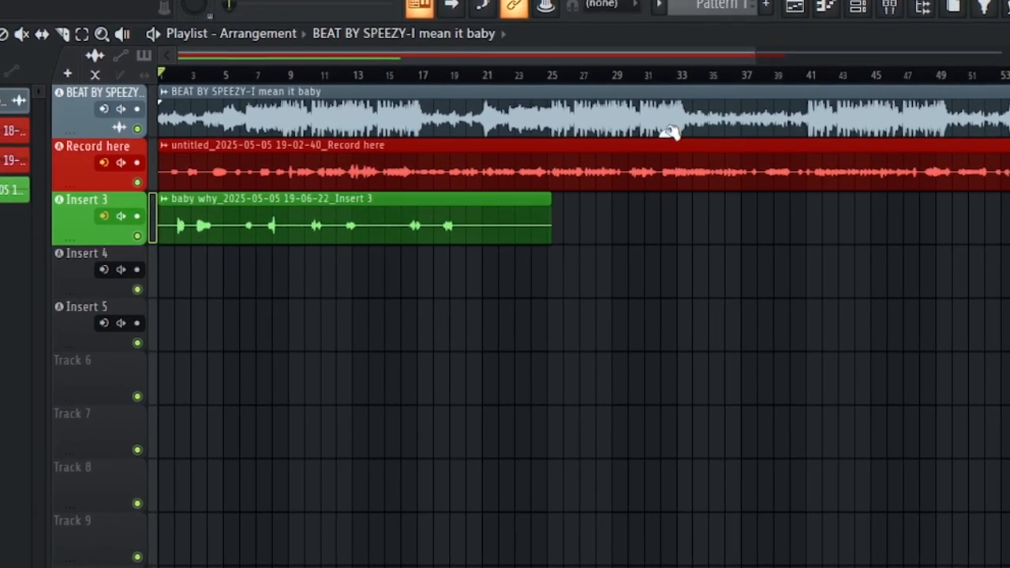
Step: Lower the beat clip's gain to -7.7 dB and set the "Record here" clip's channel volume to about 83% during playback
left_click_drag(671, 133, 701, 152)
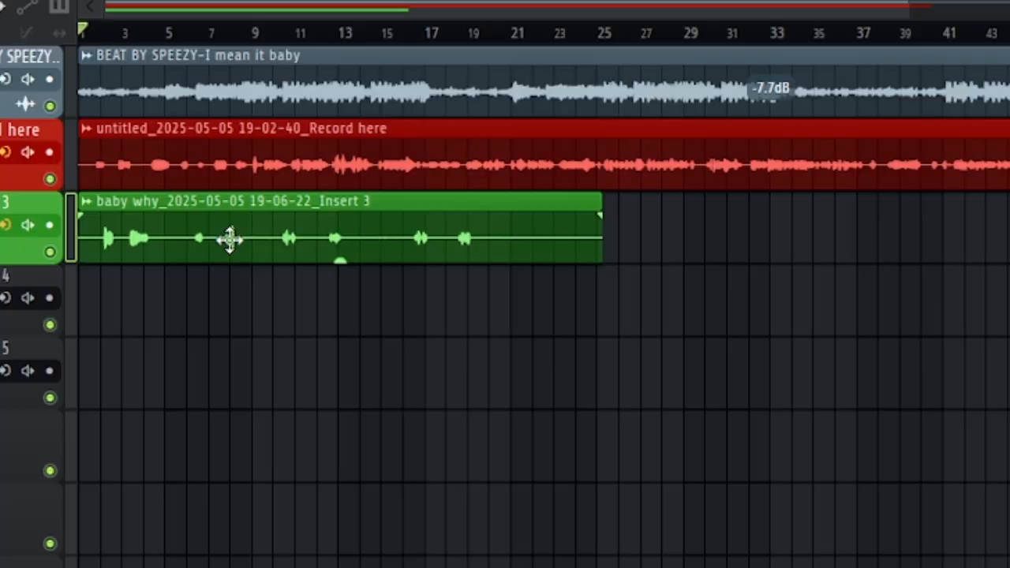
key("space")
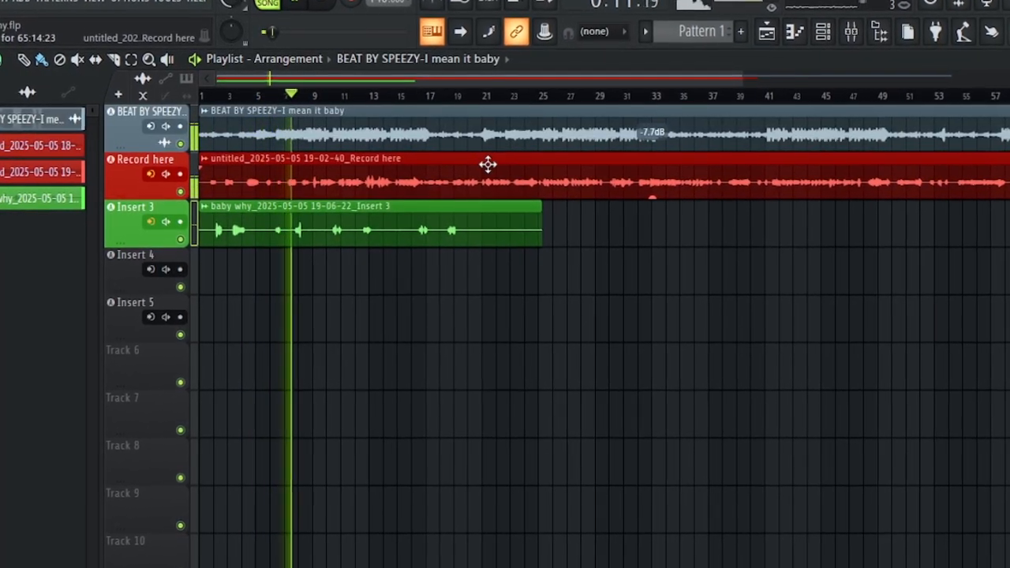
double_click(487, 163)
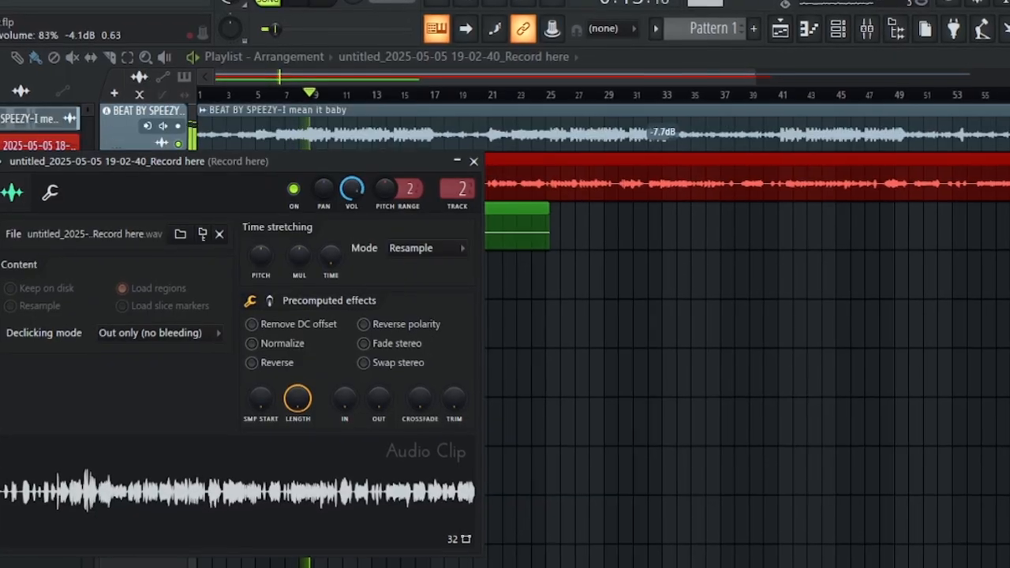
left_click(474, 161)
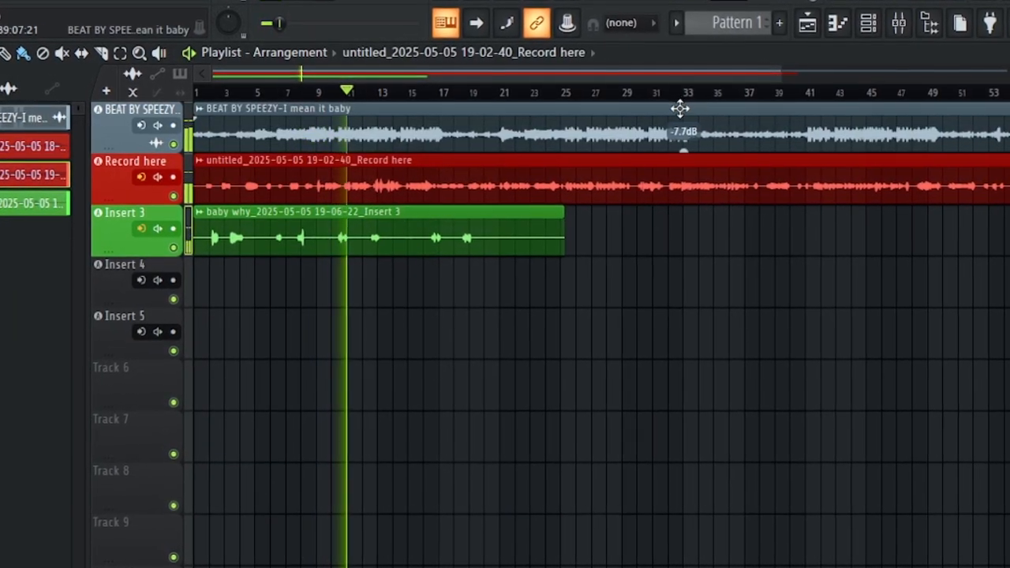
Step: Listen to both vocal takes over the beat and check the track levels in the mixer
left_click_drag(782, 74, 612, 77)
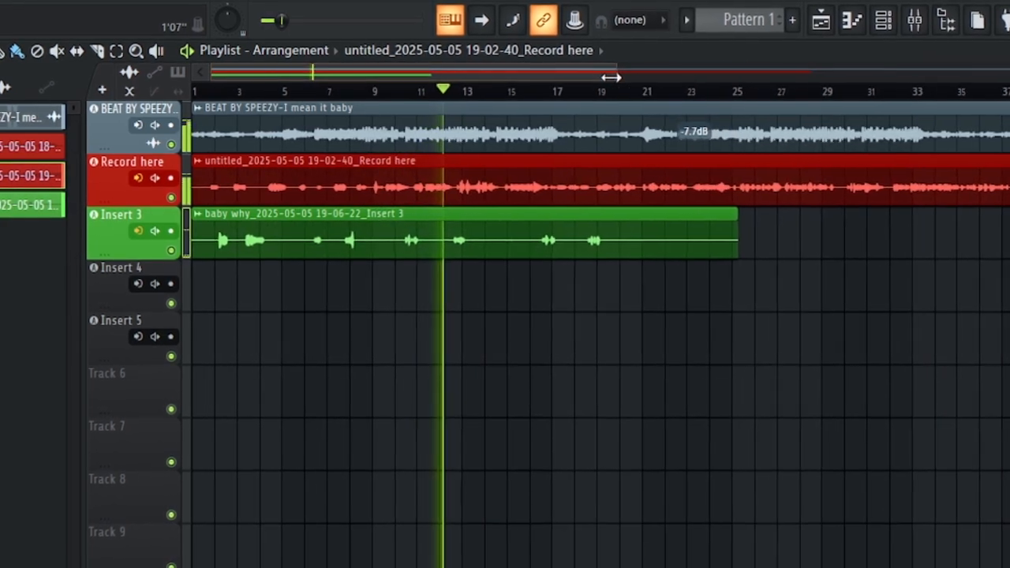
left_click(932, 22)
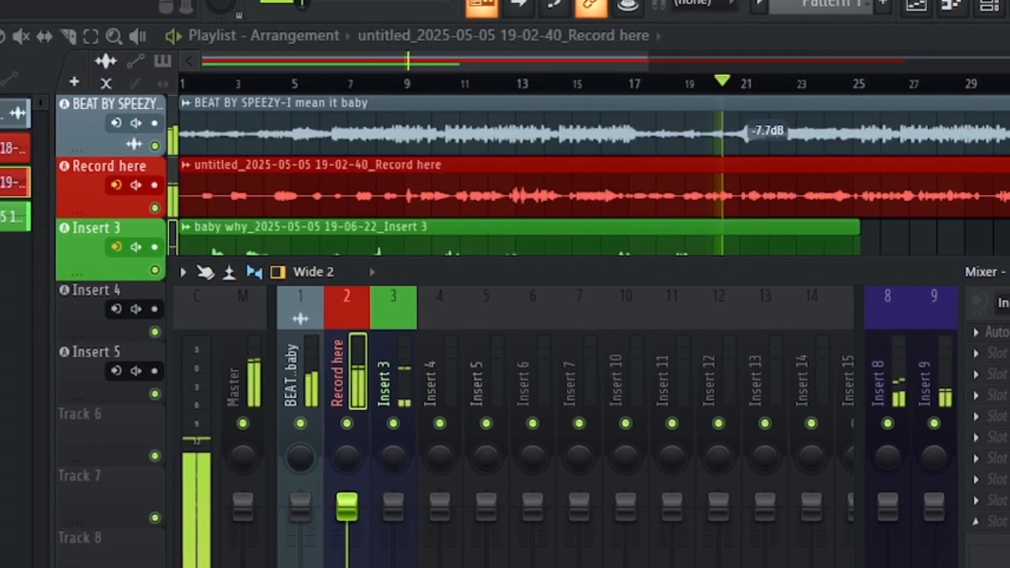
key("Escape")
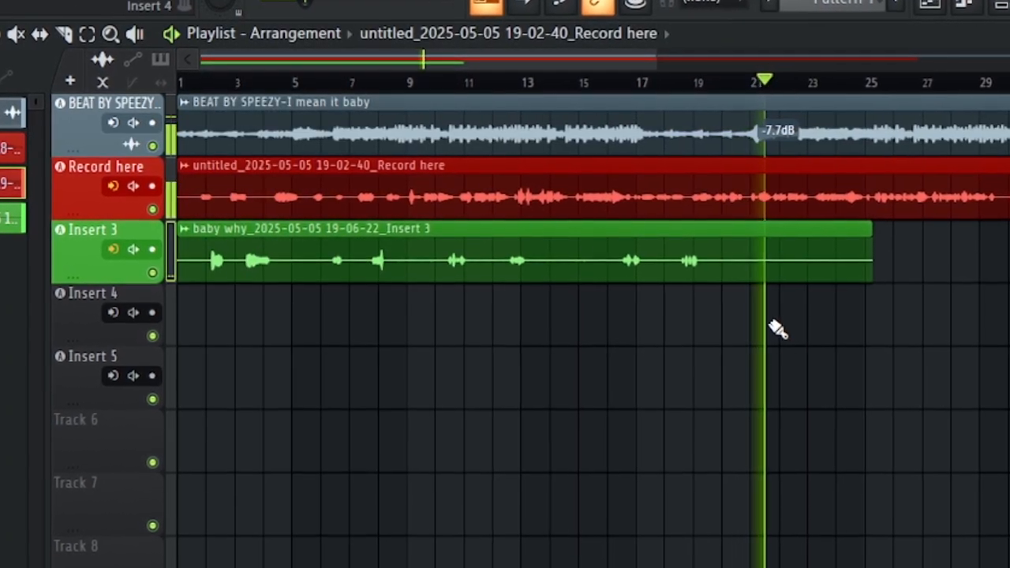
left_click_drag(656, 59, 990, 50)
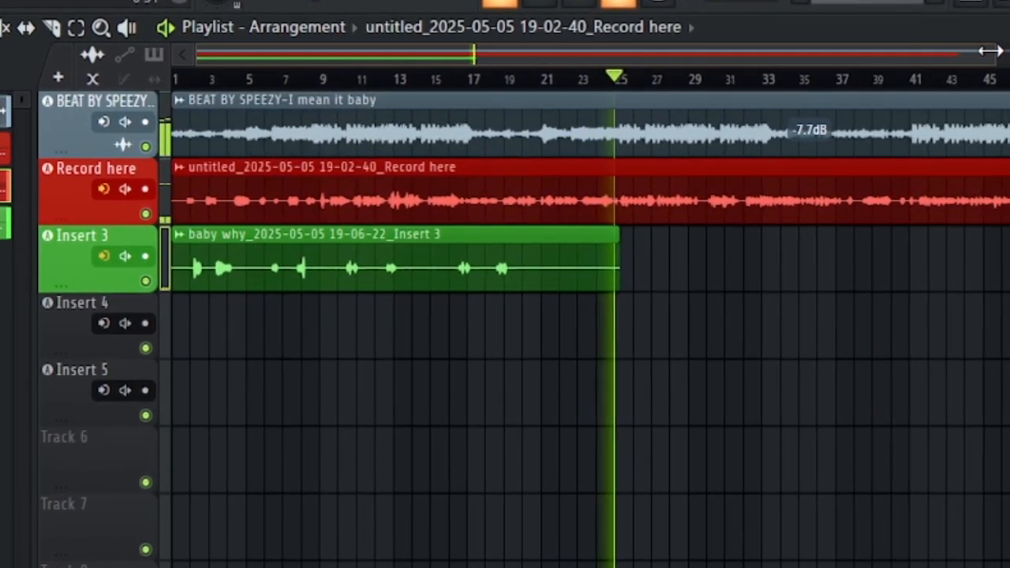